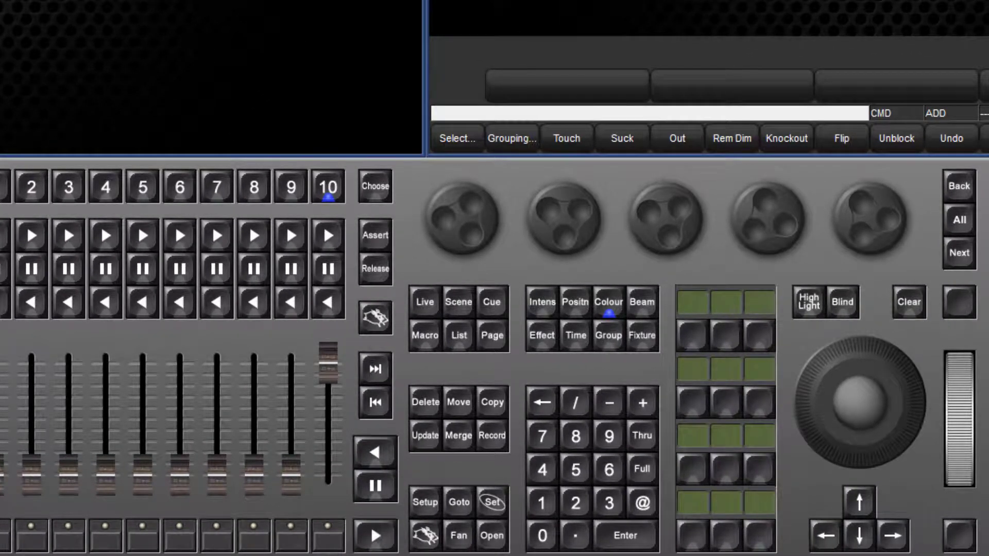
# - Record an empty plot into slot 1 with Record, Pig+Plot, 1 and Enter
pyautogui.click(492, 437)
pyautogui.click(426, 536)
pyautogui.click(641, 335)
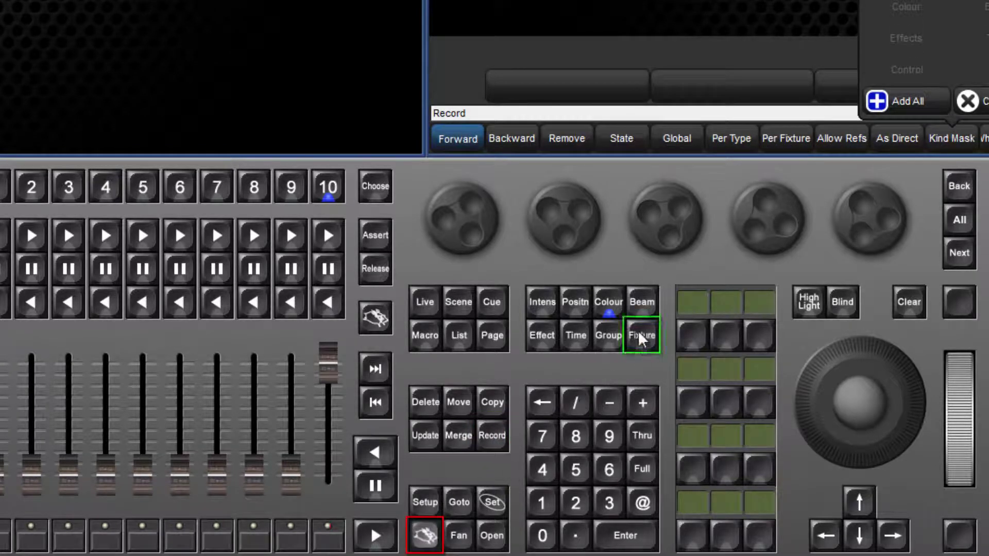
pyautogui.click(554, 492)
pyautogui.click(628, 536)
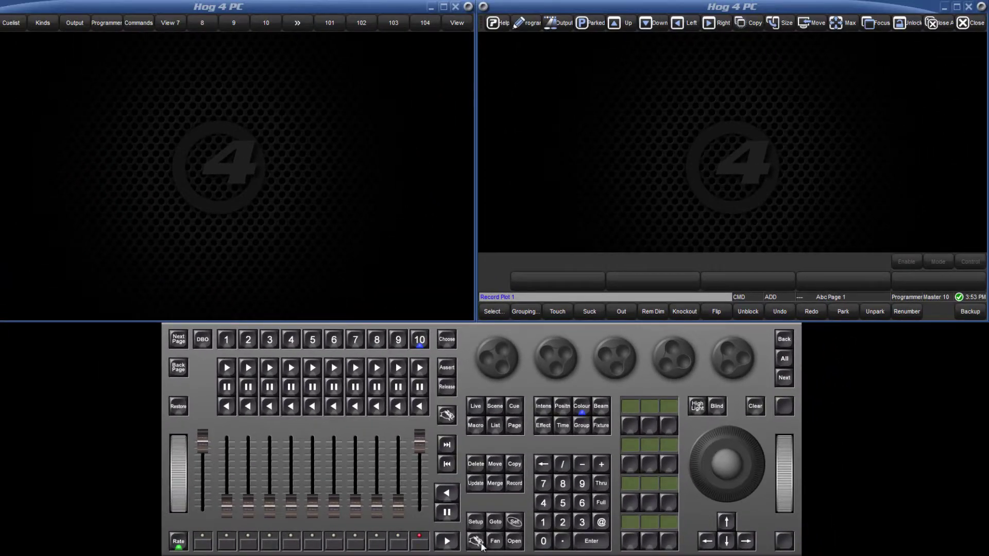
# - Start another Plot command, leaving 'Plot 16' on the command line
pyautogui.click(475, 541)
pyautogui.click(602, 425)
pyautogui.click(543, 522)
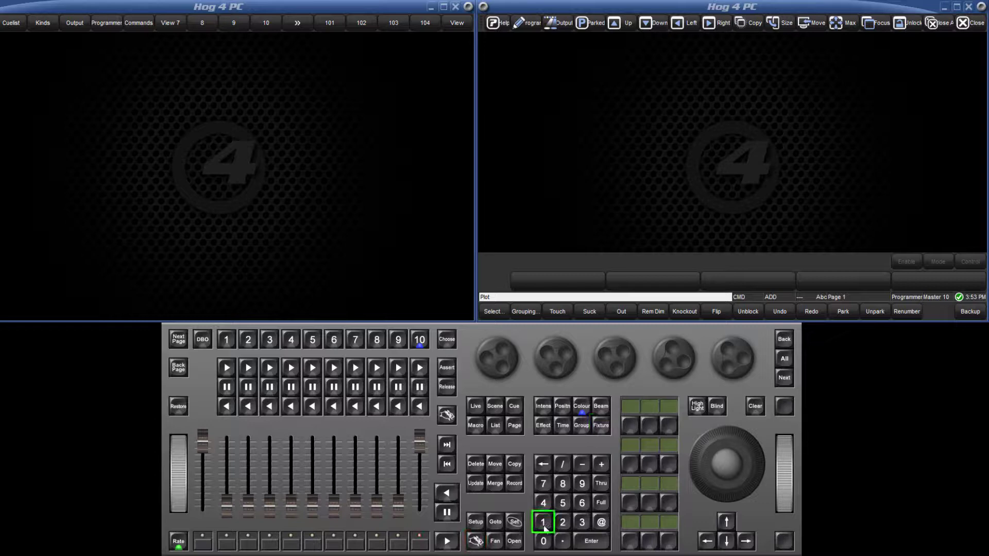
pyautogui.click(515, 541)
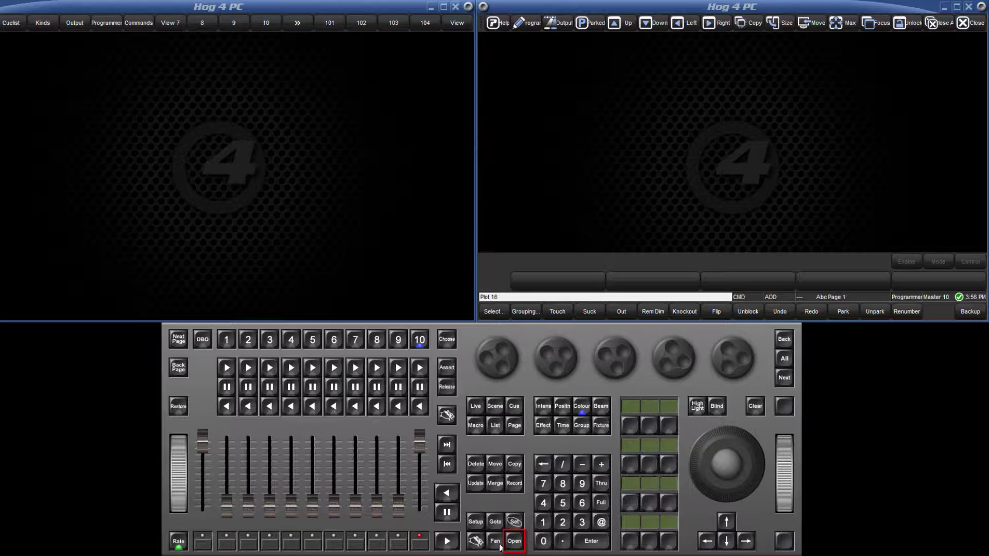
# - Cancel the pending plot command and open the Plots window with Pig+Open+Plot
pyautogui.click(514, 541)
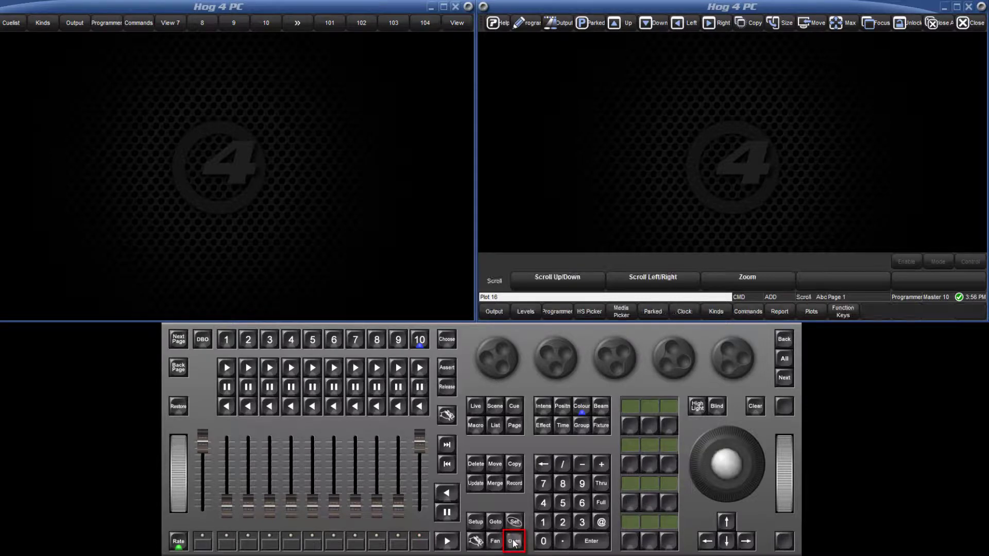
pyautogui.click(813, 318)
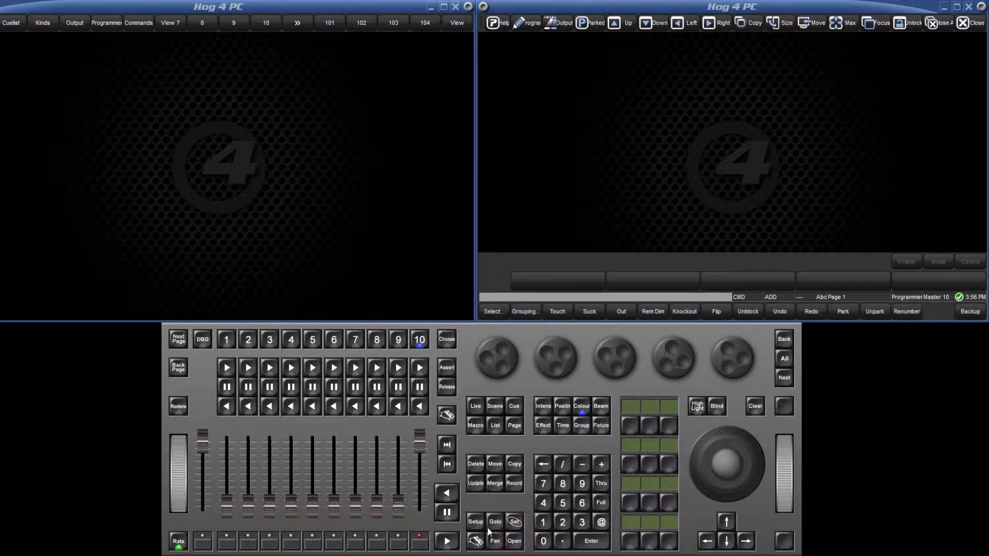
pyautogui.click(476, 541)
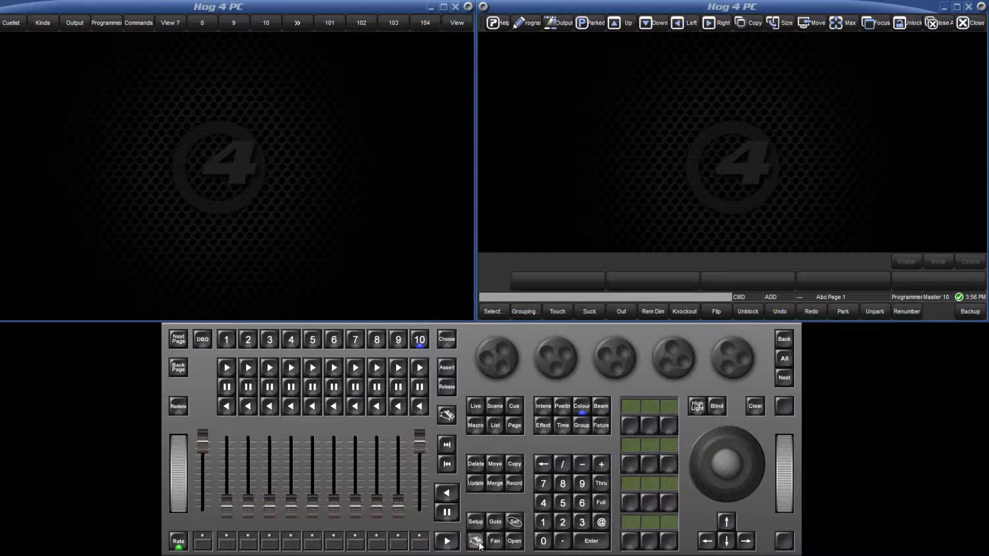
pyautogui.click(515, 541)
pyautogui.click(602, 427)
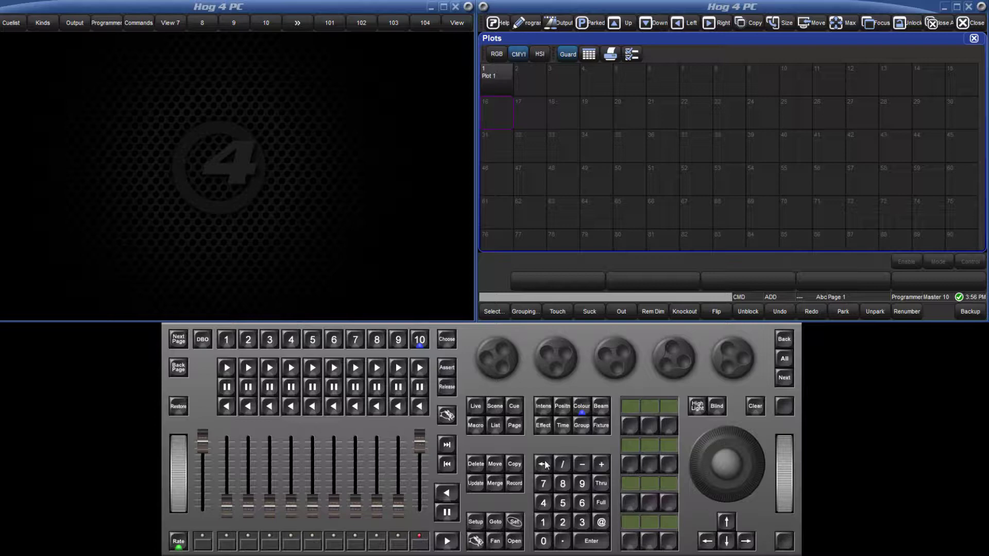
# - Record an empty Plot 2 into cell 2, then open it to check and close it
pyautogui.click(515, 484)
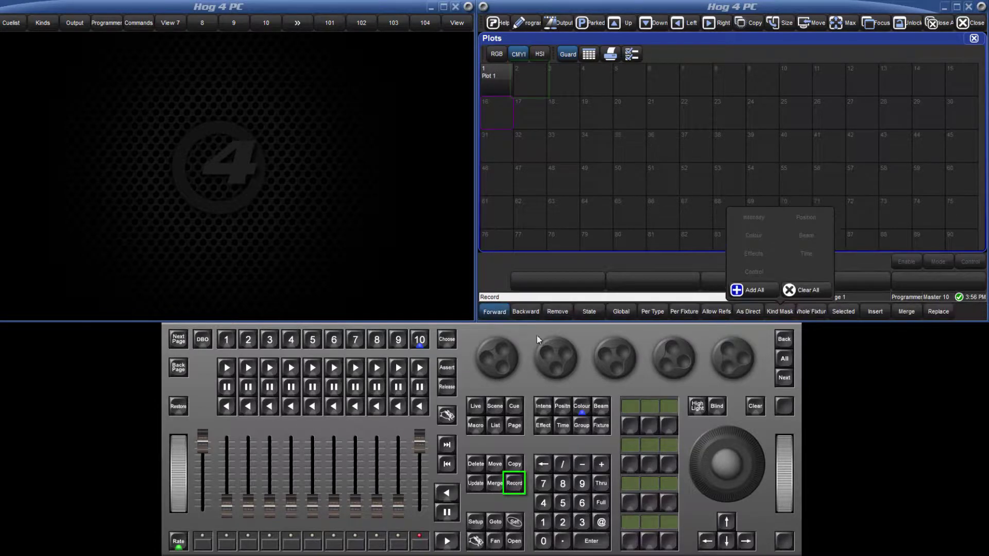
pyautogui.click(541, 84)
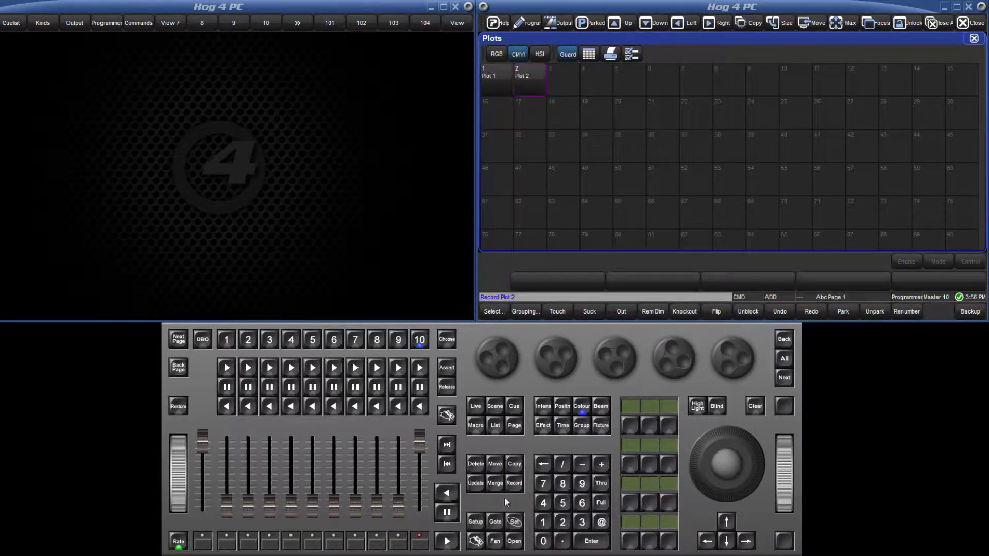
pyautogui.click(514, 541)
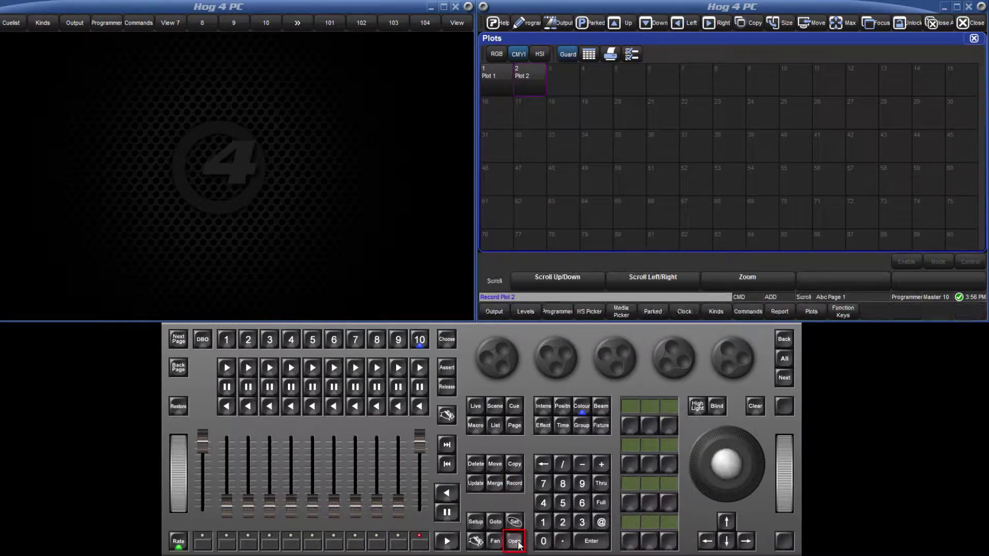
pyautogui.click(539, 83)
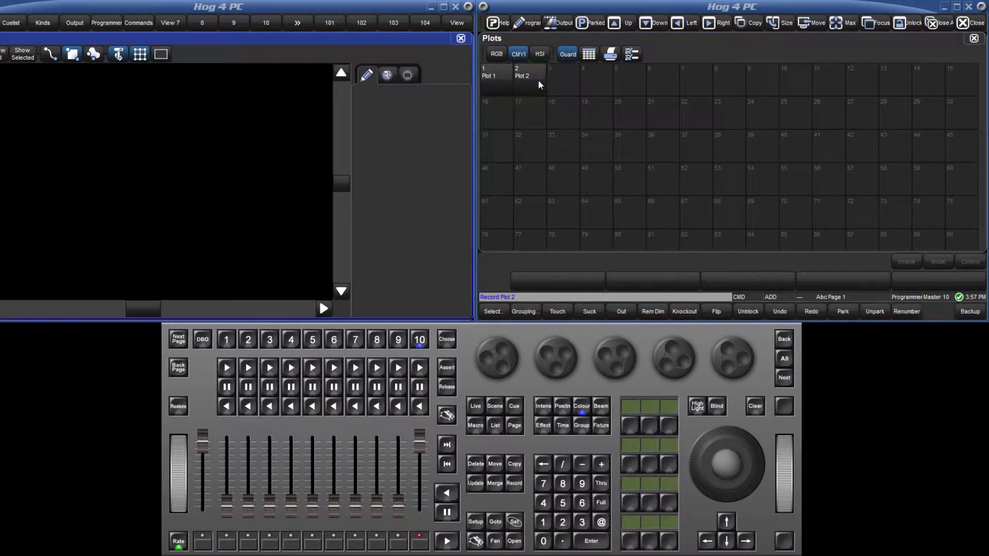
pyautogui.click(537, 80)
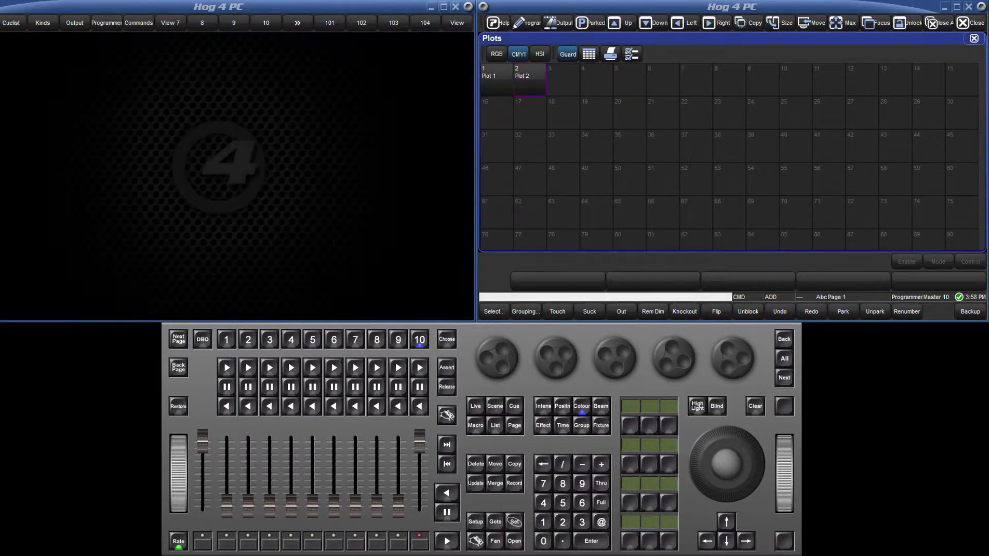
# - Select fixtures RGB LED 1 Thru 25
pyautogui.click(543, 522)
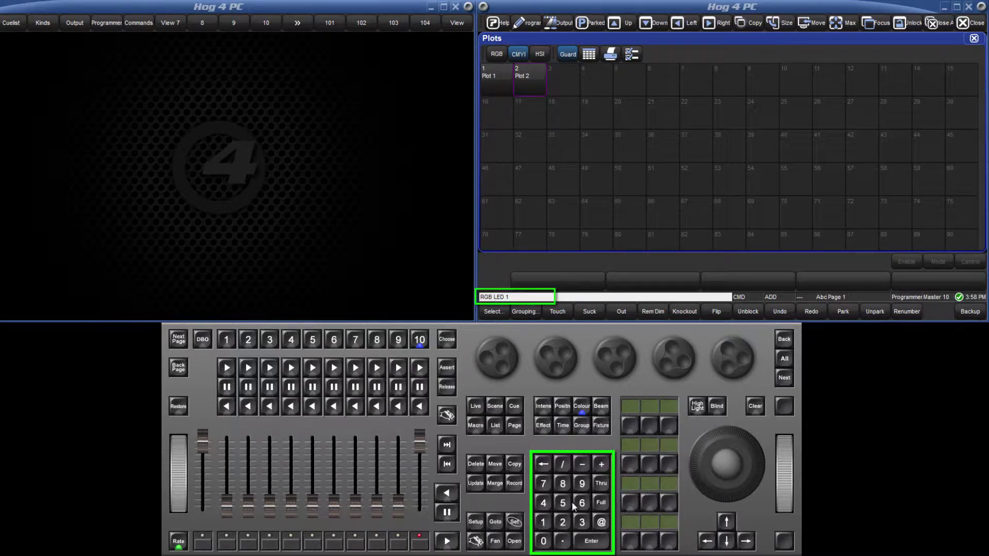
pyautogui.click(600, 484)
pyautogui.click(563, 522)
pyautogui.click(563, 504)
# - Record the 25 LEDs into Plots cell 3, then view the 5×5 grid and close it
pyautogui.click(517, 484)
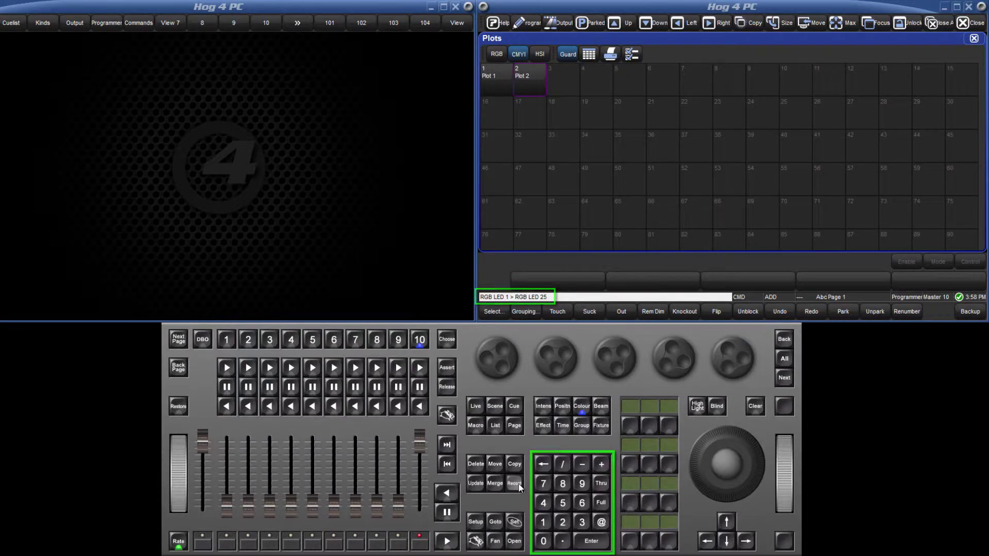
pyautogui.click(563, 82)
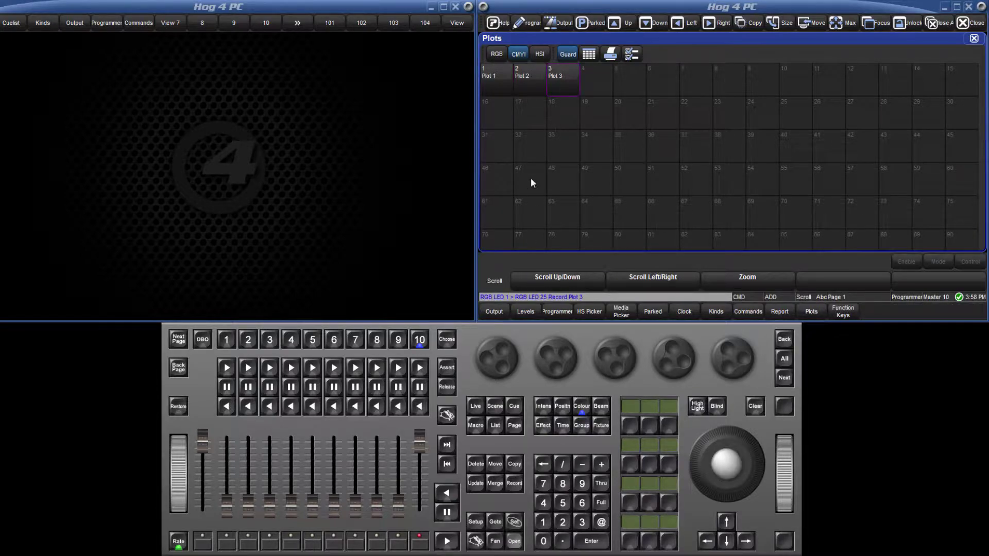
pyautogui.click(557, 83)
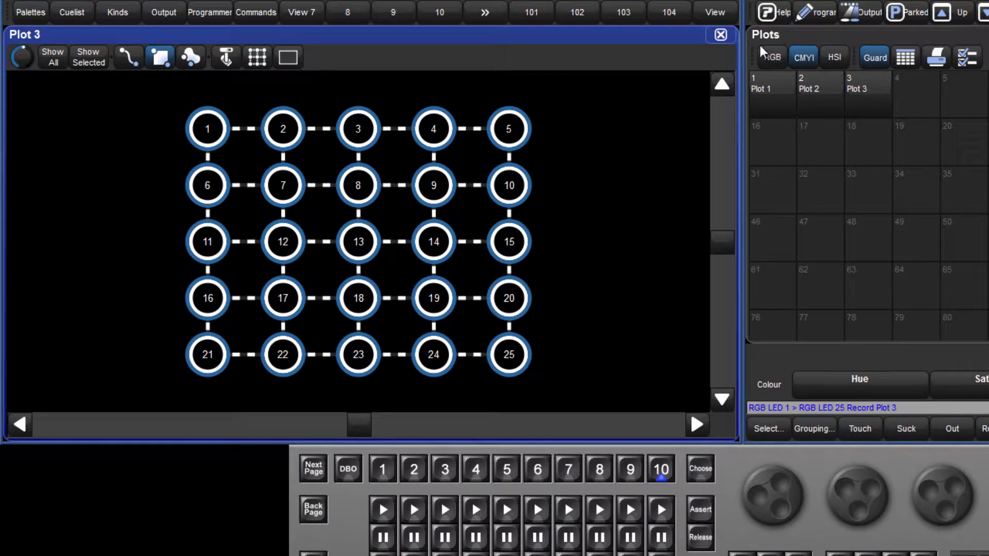
pyautogui.click(721, 35)
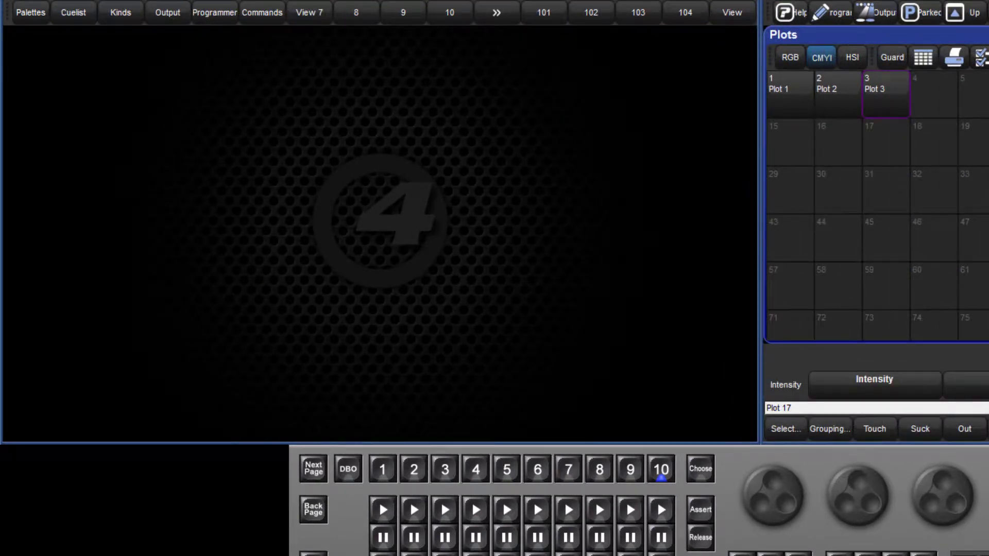
# - Open the empty Plot 1 from the Plots window for editing
pyautogui.click(791, 108)
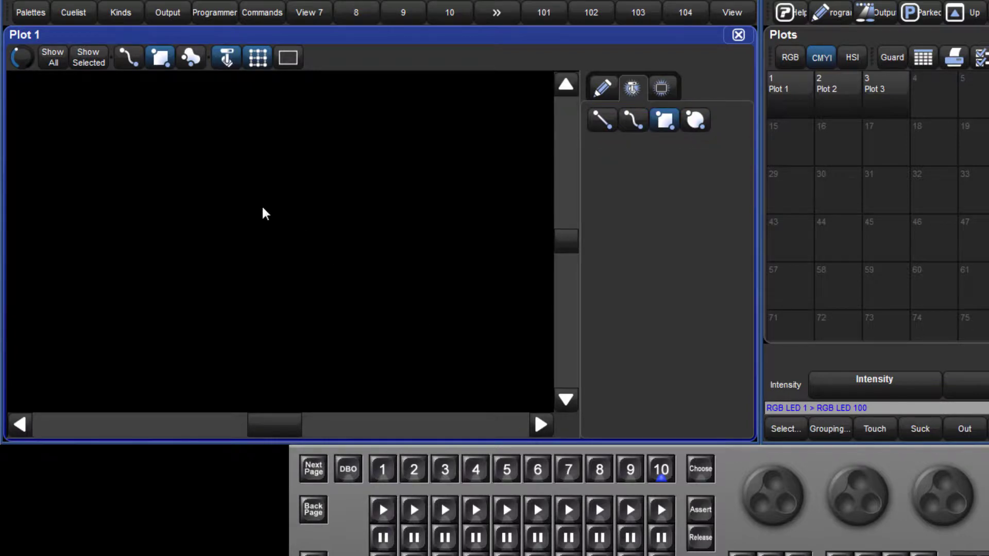
# - Place RGB LED 1–100 as a 10×10 grid and RGB LED 201–240 as a surrounding ring
pyautogui.moveTo(216, 176); pyautogui.dragTo(354, 291)
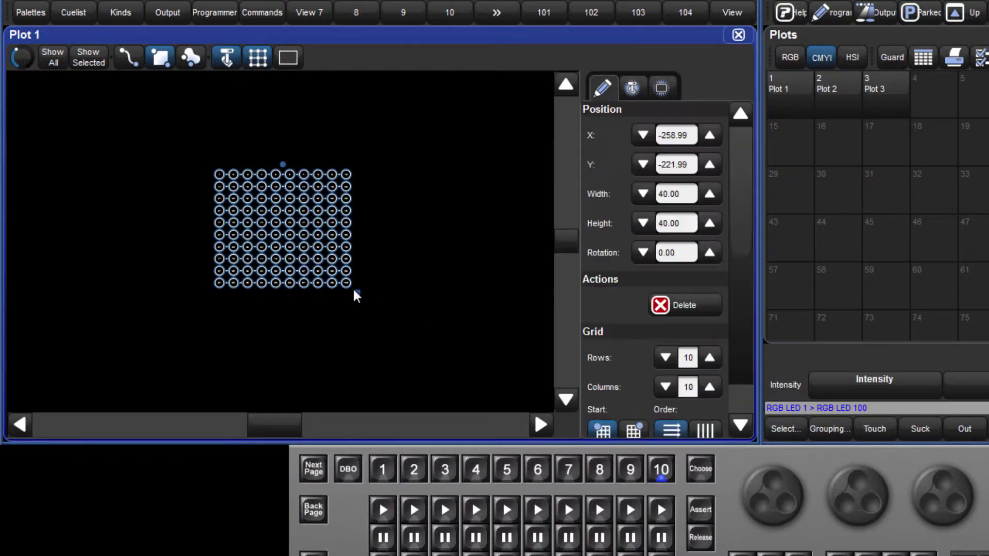
pyautogui.click(378, 316)
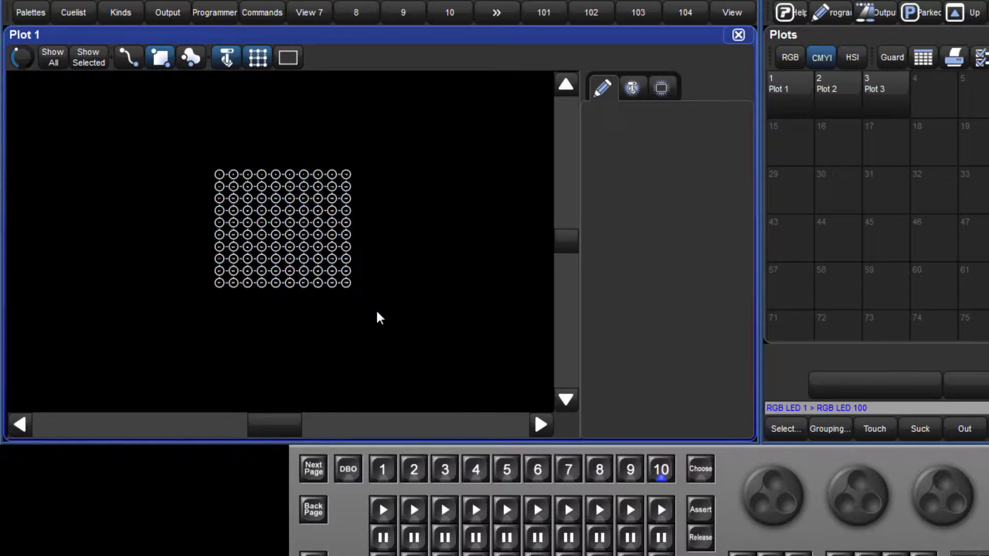
pyautogui.write('201 >')
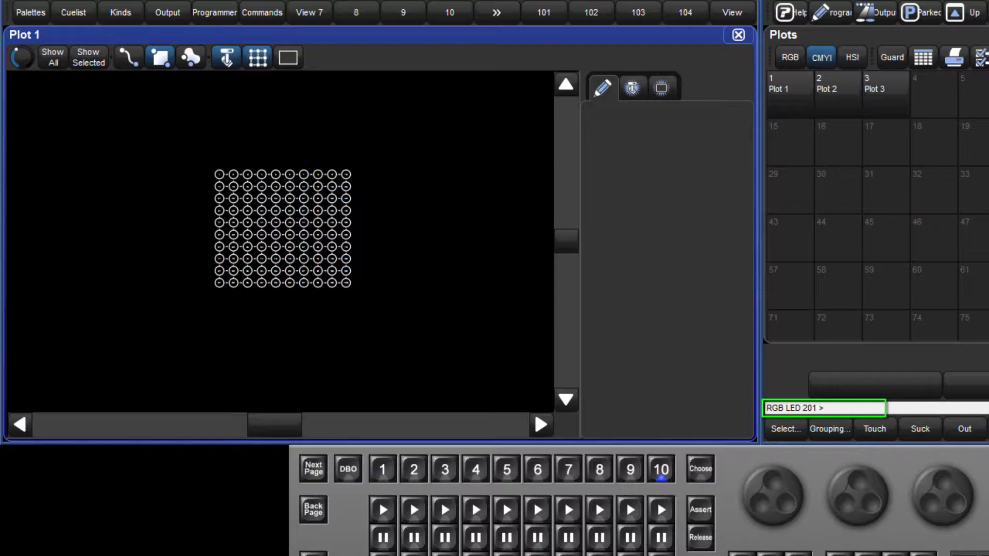
pyautogui.write('240')
pyautogui.press('Return')
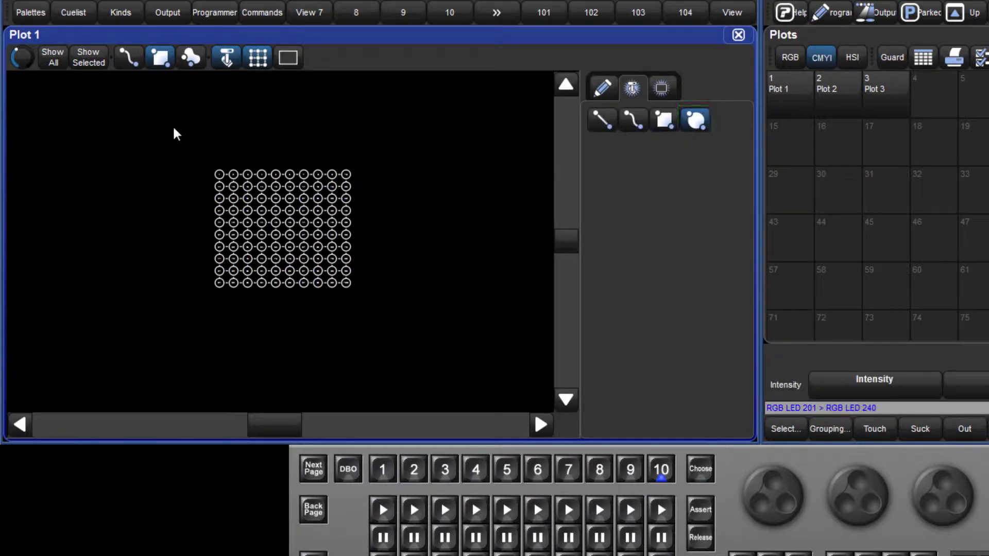
pyautogui.moveTo(174, 133); pyautogui.dragTo(396, 331)
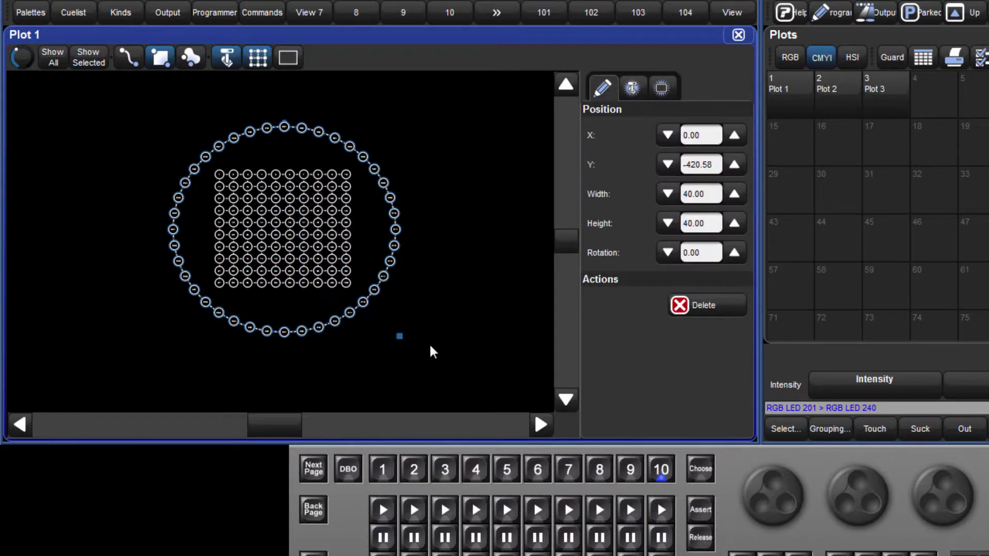
pyautogui.click(430, 344)
# - Draw RGB LED 301–310 as a vertical line to the left of the ring
pyautogui.write('301')
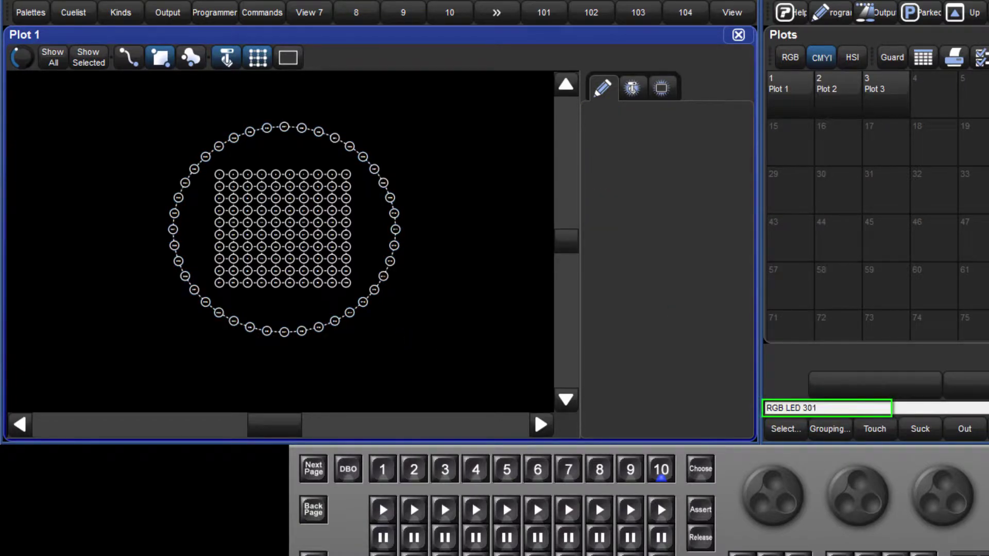
pyautogui.write('310')
pyautogui.click(601, 119)
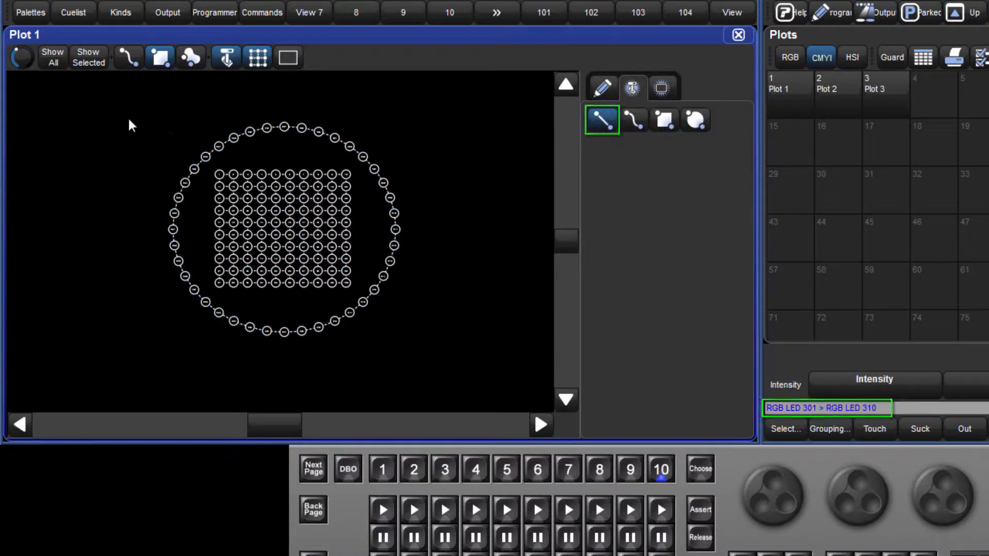
pyautogui.moveTo(128, 123); pyautogui.dragTo(127, 330)
pyautogui.click(207, 361)
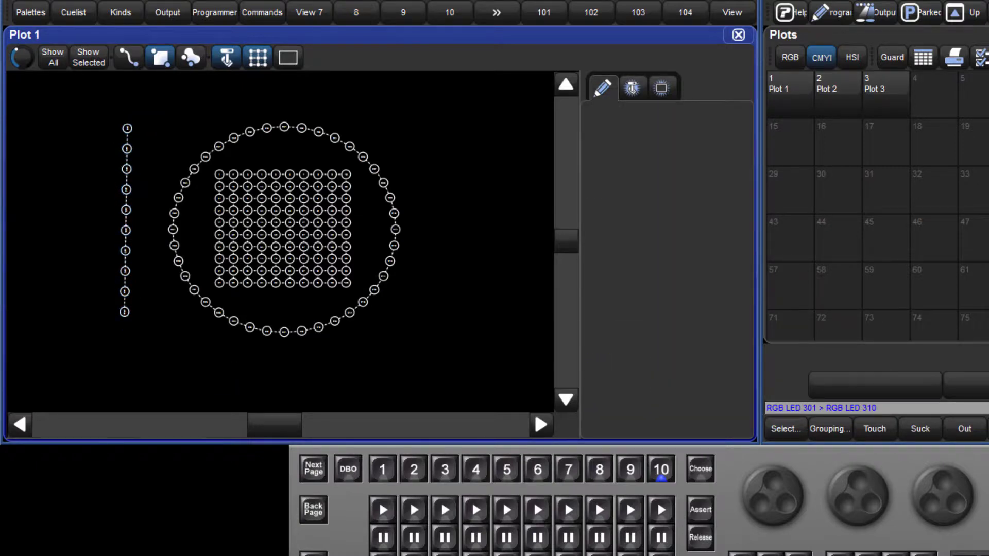
# - Add RGB LED 401–410 as a right-hand vertical line and 501–520 as a curved bottom row
pyautogui.write('RGB LED 401 >410')
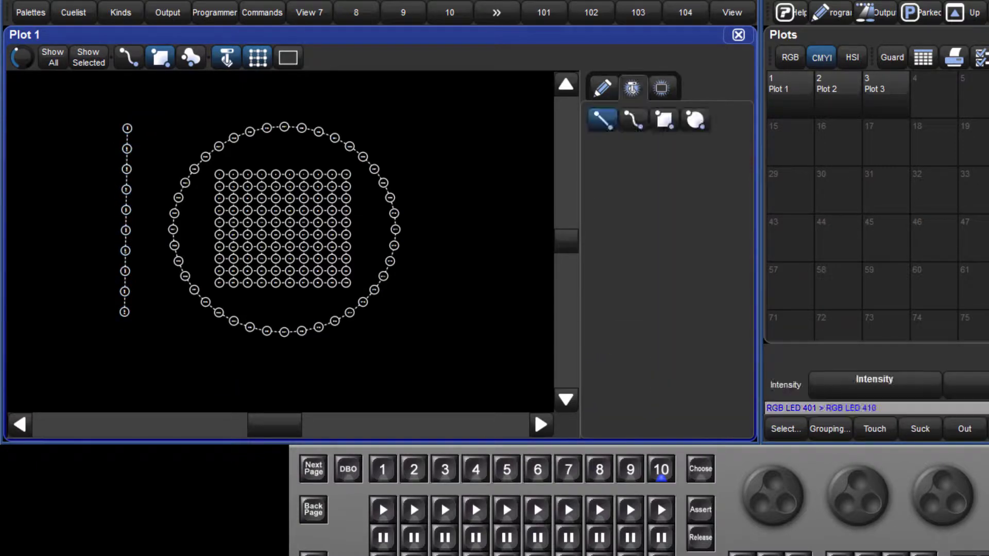
pyautogui.moveTo(443, 122); pyautogui.dragTo(442, 326)
pyautogui.write('RGB LED 50')
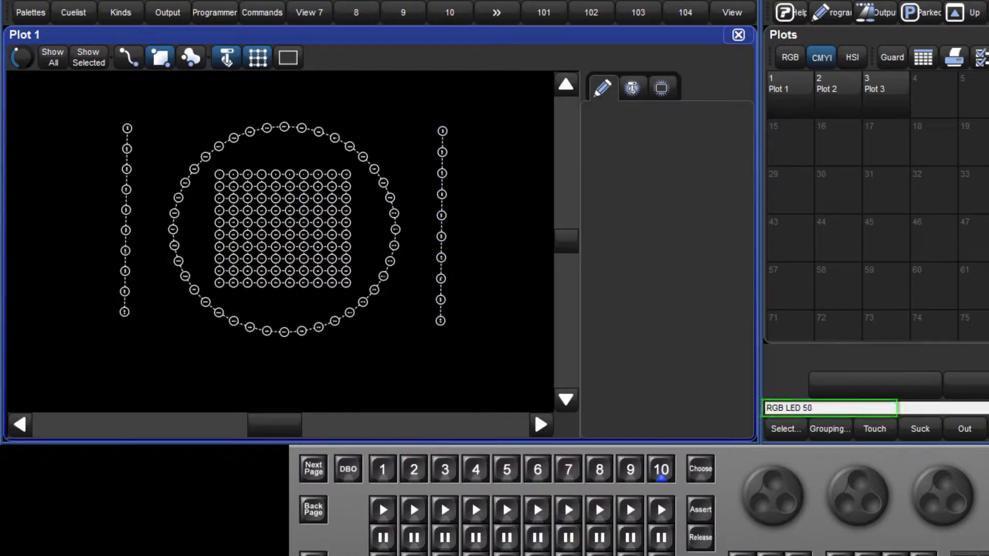
pyautogui.write('1 > RGB LED 520')
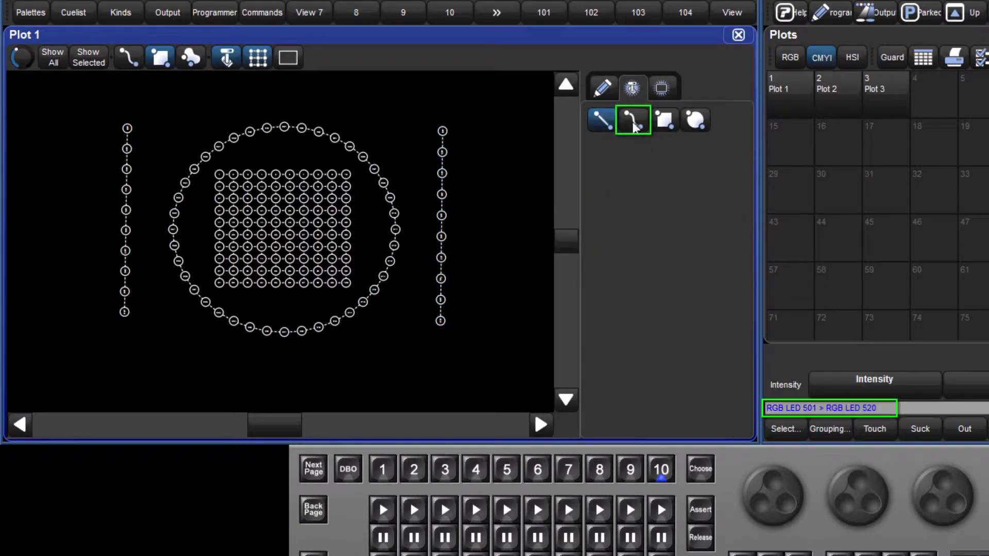
pyautogui.moveTo(61, 330)
pyautogui.mouseDown()
pyautogui.moveTo(227, 369)
pyautogui.moveTo(342, 371)
pyautogui.moveTo(414, 344)
pyautogui.moveTo(511, 342)
pyautogui.mouseUp()
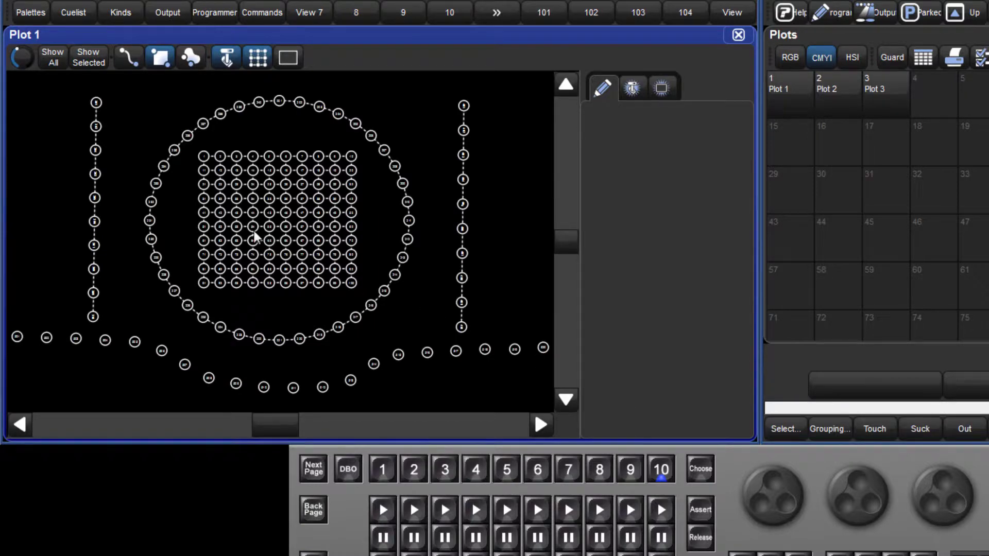
# - Zoom in and delete fixtures 301 and 302 from the left line
pyautogui.scroll(5, 69, 85)
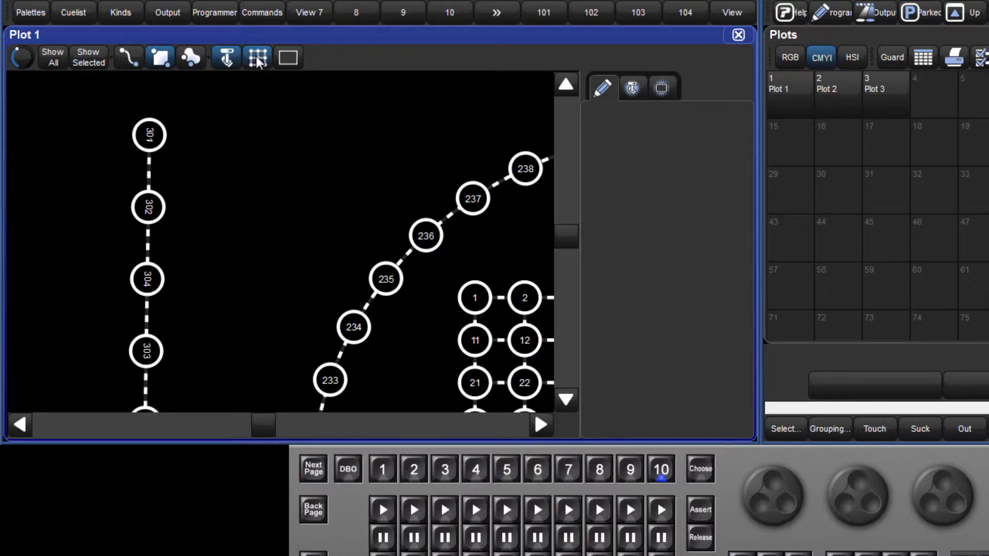
pyautogui.click(162, 139)
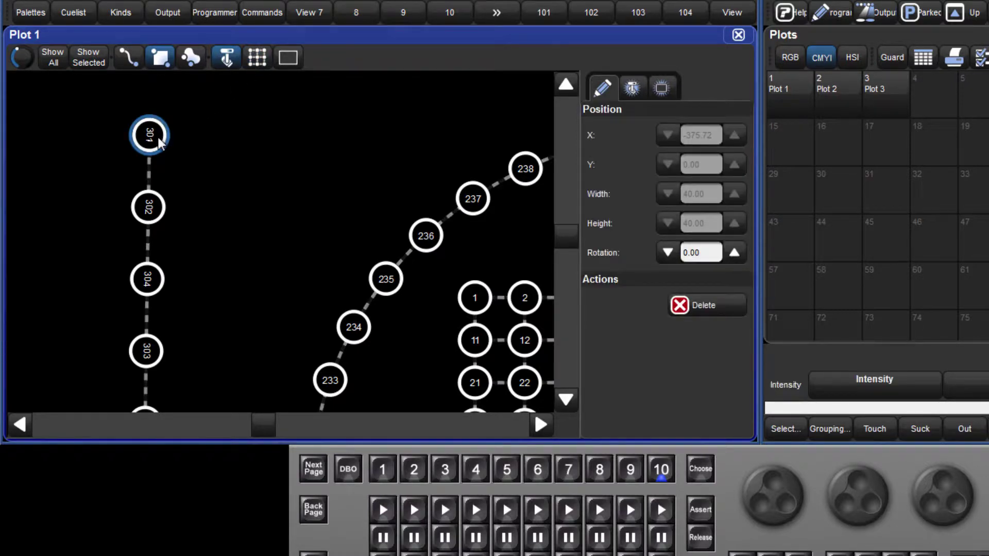
pyautogui.click(154, 209)
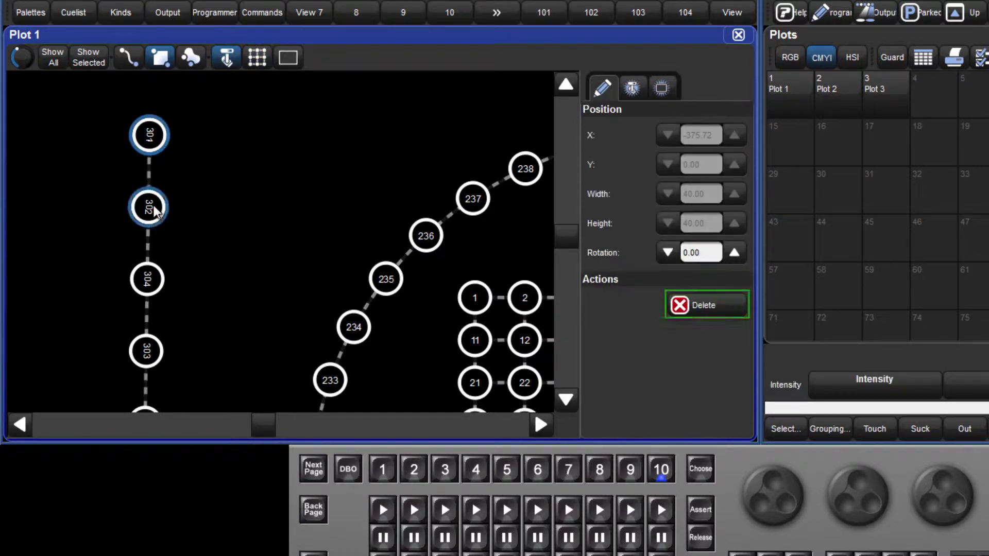
pyautogui.click(728, 311)
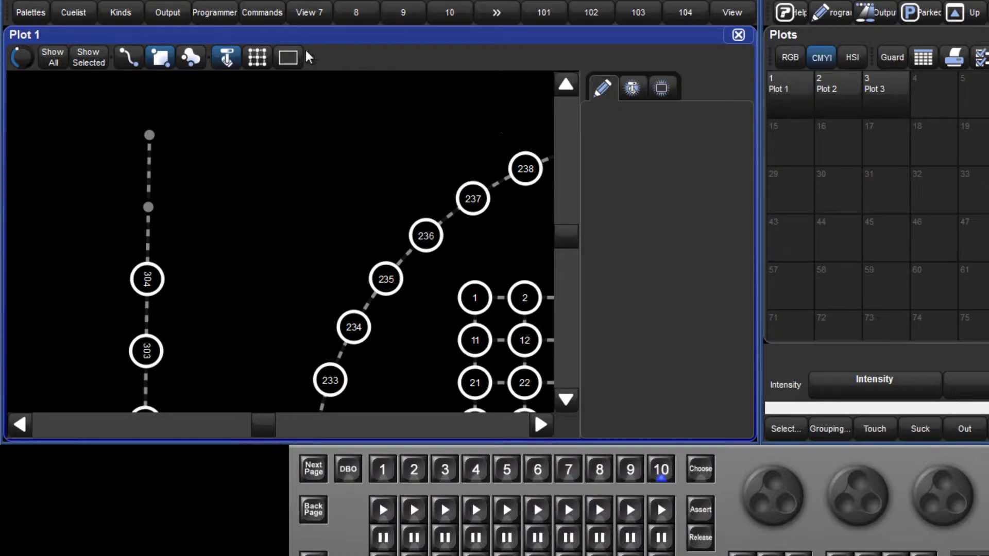
# - Drag fixtures 303 and 304 off the line and back onto it, then switch to Plot 3
pyautogui.click(157, 287)
pyautogui.moveTo(158, 288); pyautogui.dragTo(266, 240)
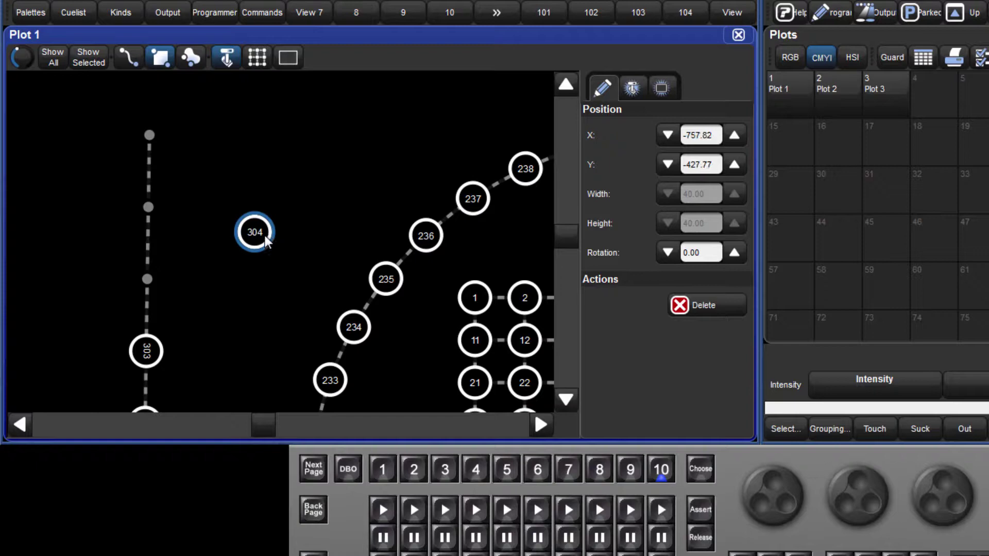
pyautogui.click(159, 352)
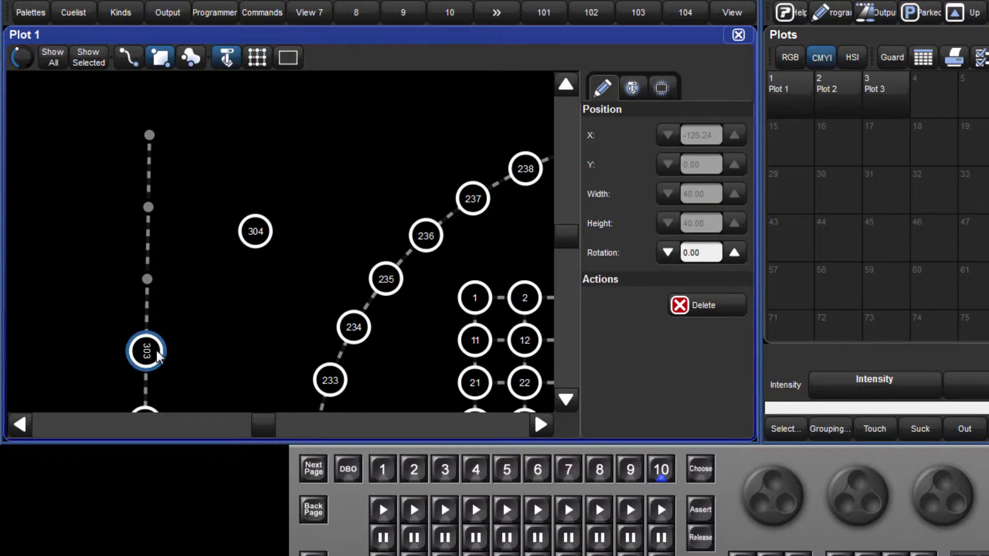
pyautogui.moveTo(159, 352); pyautogui.dragTo(260, 315)
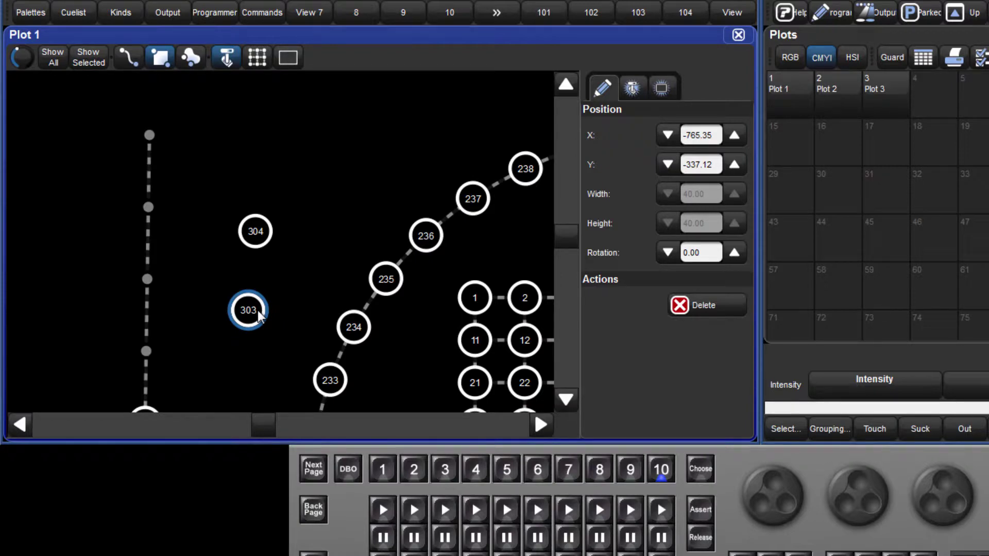
pyautogui.moveTo(259, 313)
pyautogui.mouseDown()
pyautogui.moveTo(202, 325)
pyautogui.moveTo(168, 352)
pyautogui.mouseUp()
pyautogui.click(257, 239)
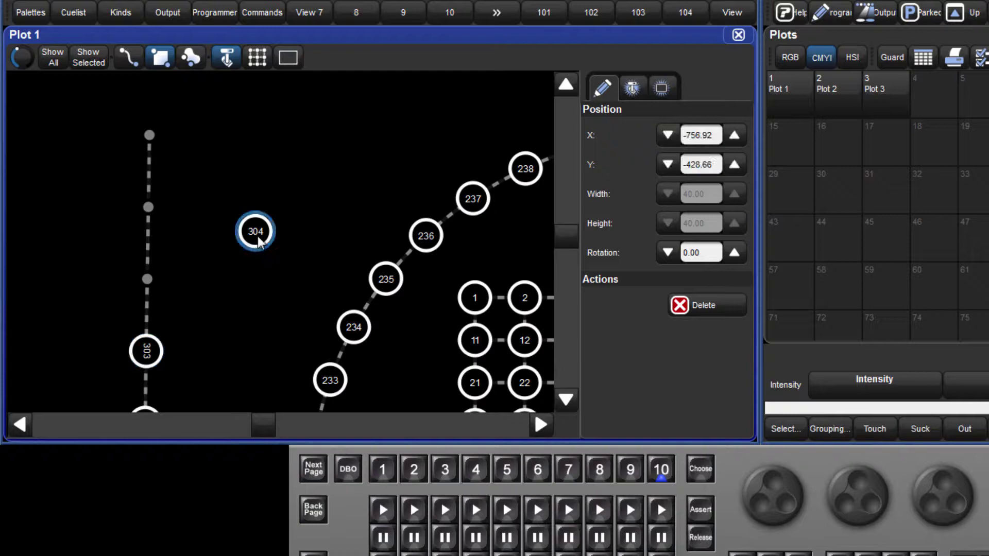
pyautogui.moveTo(258, 239); pyautogui.dragTo(161, 277)
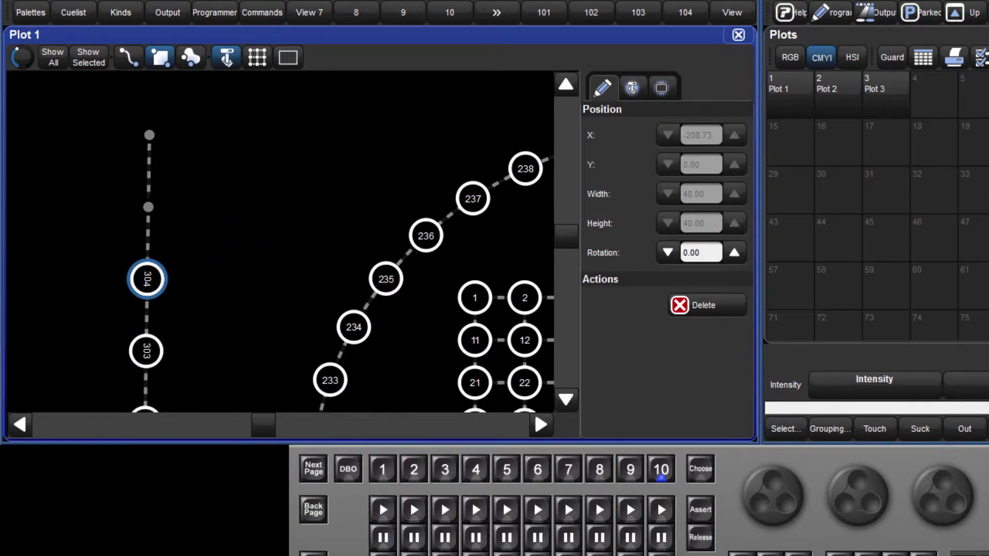
pyautogui.click(883, 104)
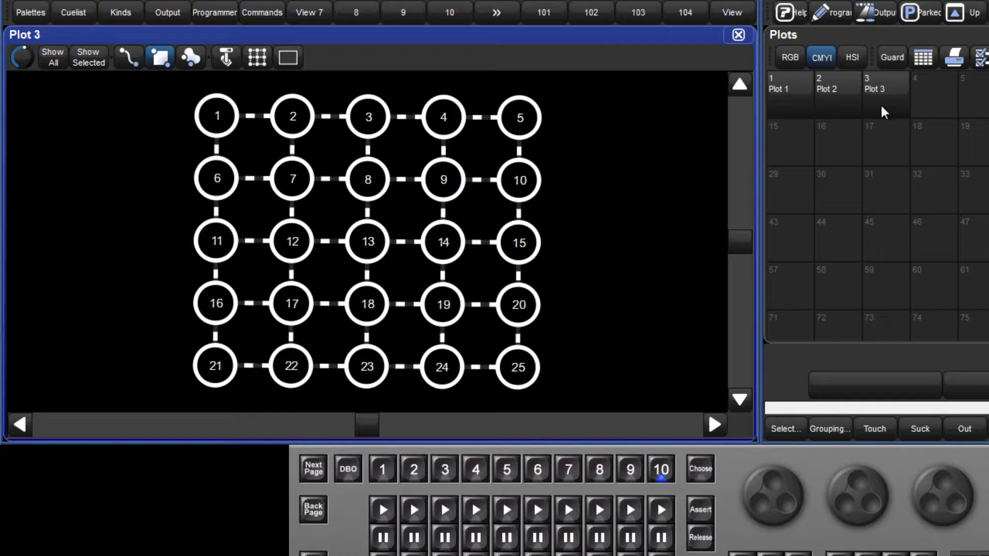
# - Move Plot 3's grid to X 19.76, Y 0.38, size 323.44 × 279.66, rotation 0.00
pyautogui.click(262, 64)
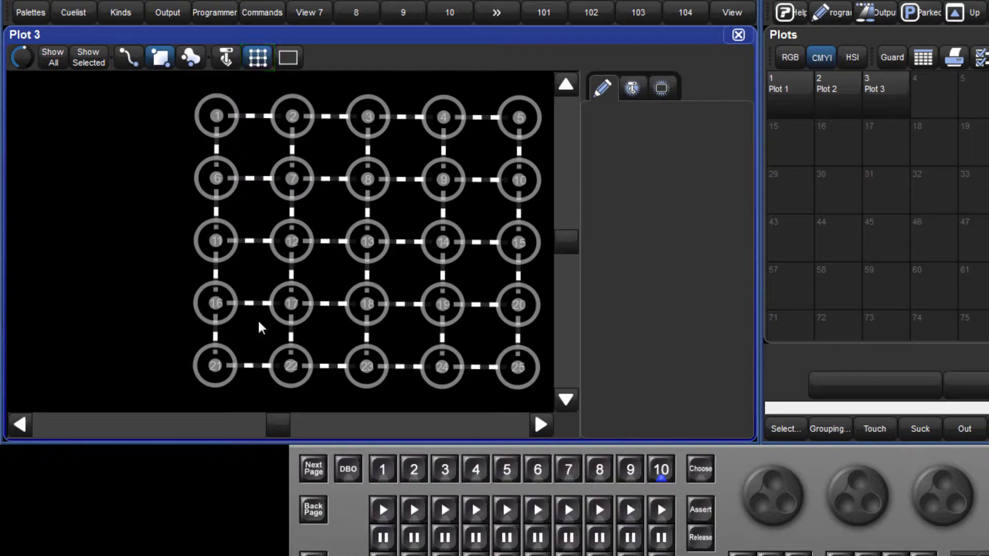
pyautogui.moveTo(280, 434); pyautogui.dragTo(283, 437)
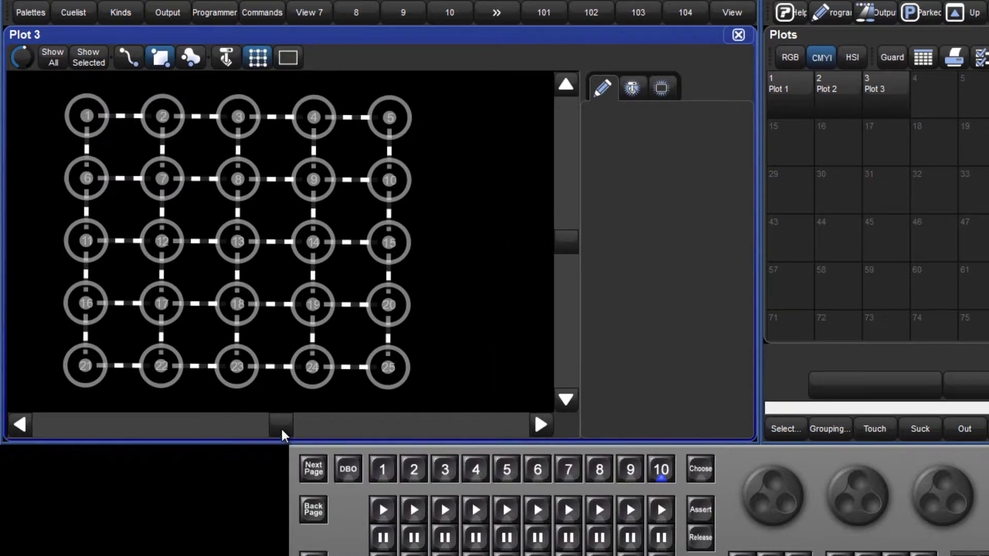
pyautogui.scroll(-2, 239, 237)
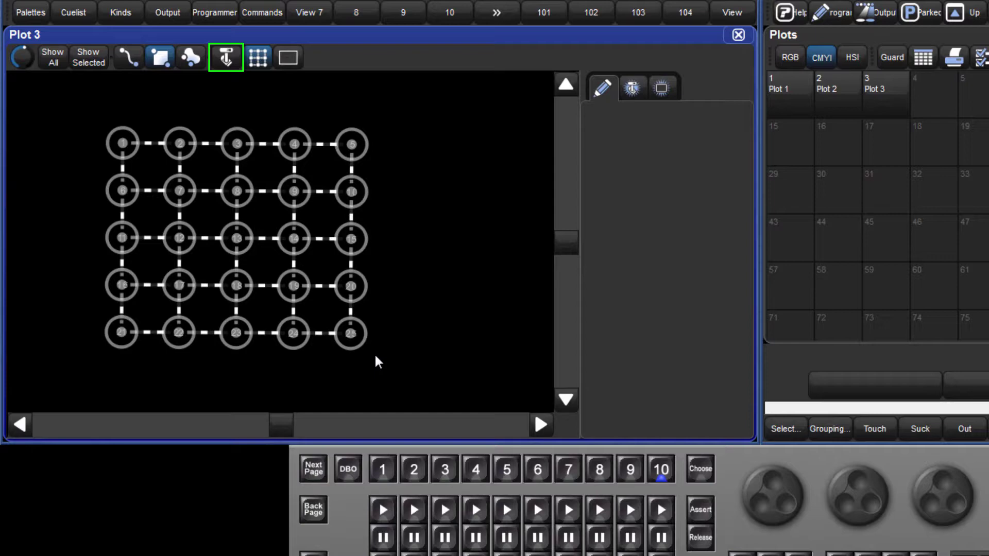
pyautogui.click(322, 335)
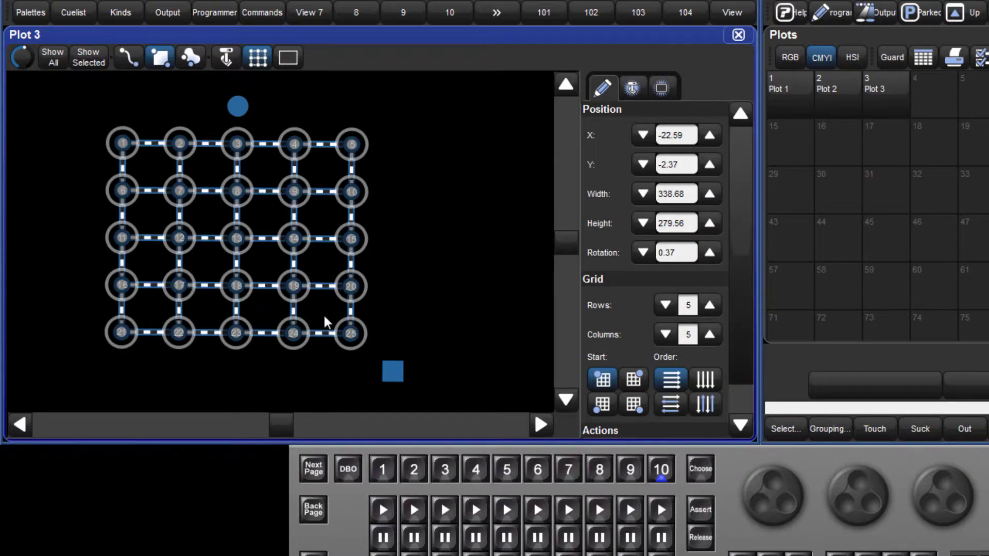
pyautogui.moveTo(323, 317)
pyautogui.mouseDown()
pyautogui.moveTo(324, 296)
pyautogui.moveTo(366, 237)
pyautogui.moveTo(431, 232)
pyautogui.moveTo(486, 295)
pyautogui.moveTo(412, 345)
pyautogui.moveTo(296, 333)
pyautogui.moveTo(309, 296)
pyautogui.moveTo(366, 314)
pyautogui.mouseUp()
pyautogui.moveTo(443, 380)
pyautogui.mouseDown()
pyautogui.moveTo(471, 404)
pyautogui.moveTo(432, 380)
pyautogui.mouseUp()
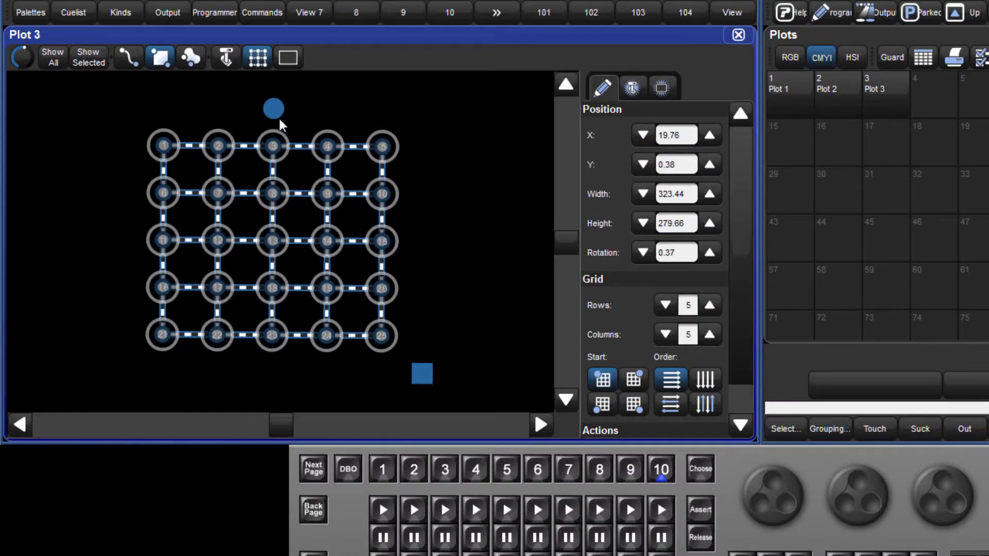
pyautogui.moveTo(274, 105)
pyautogui.mouseDown()
pyautogui.moveTo(286, 103)
pyautogui.moveTo(272, 102)
pyautogui.mouseUp()
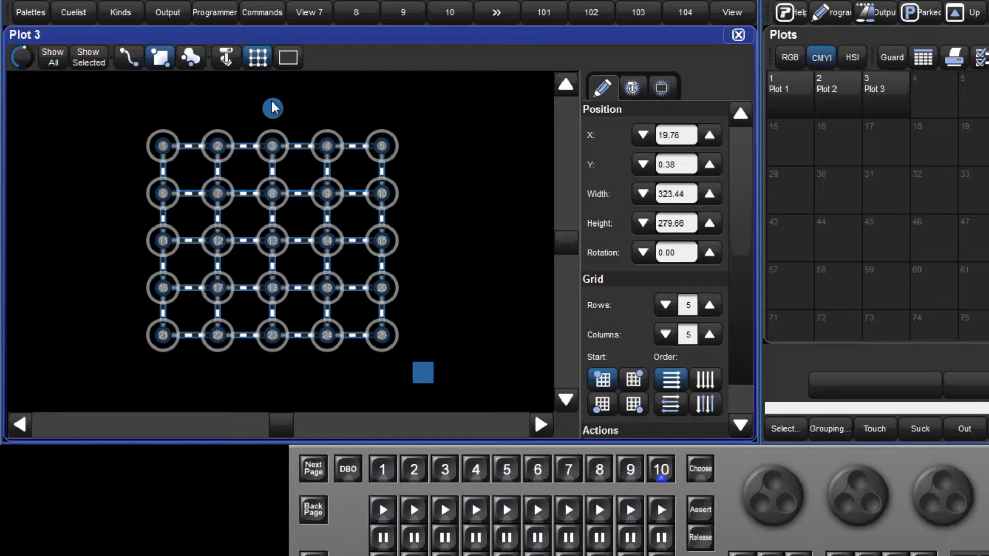
pyautogui.click(230, 60)
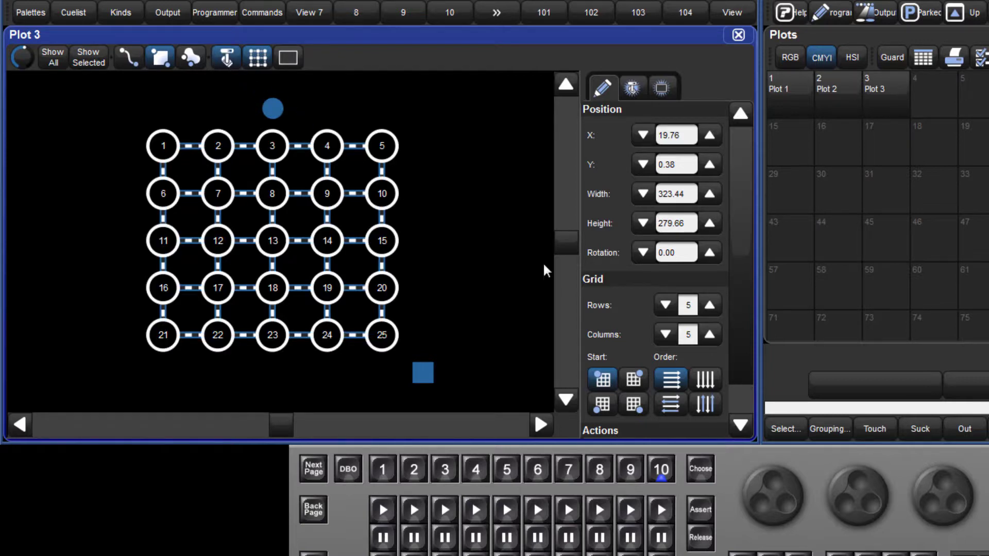
# - Return grid rows and columns from 6 to 5 and restore row-wise fixture numbering
pyautogui.click(710, 305)
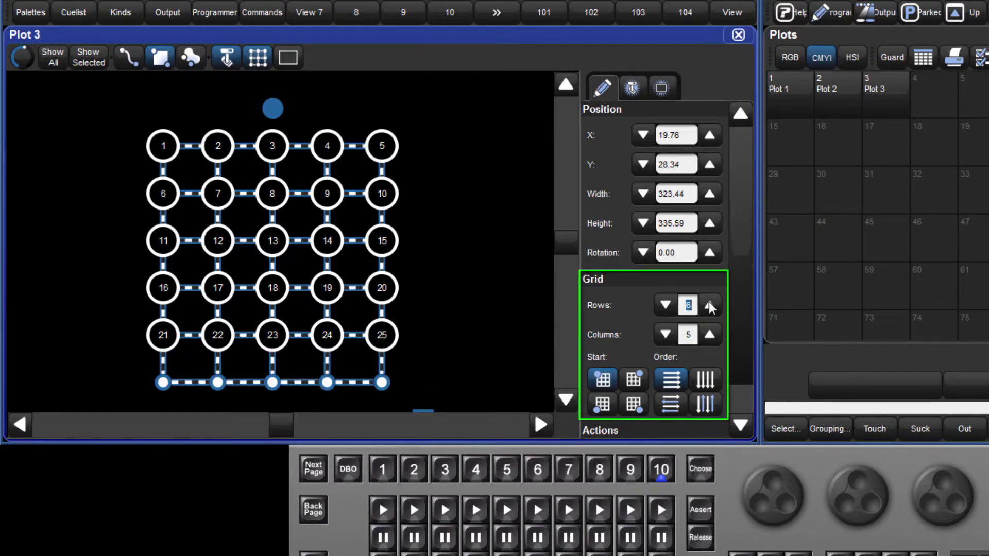
pyautogui.click(710, 336)
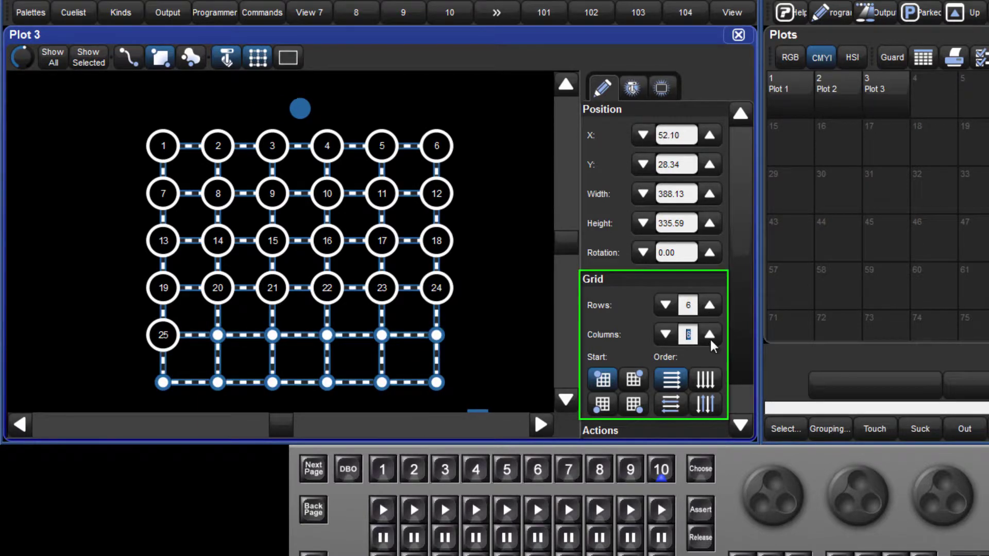
pyautogui.click(666, 333)
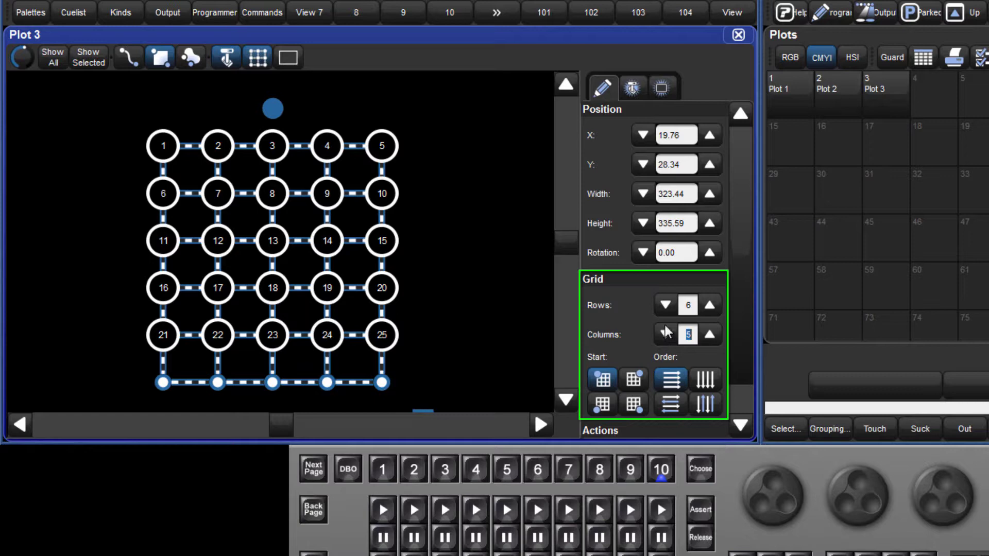
pyautogui.click(666, 305)
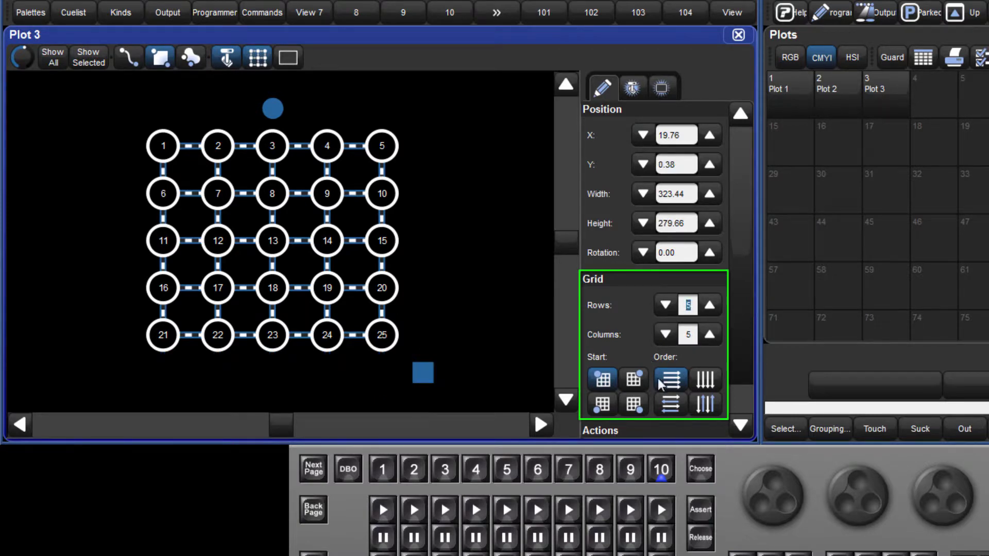
pyautogui.click(709, 384)
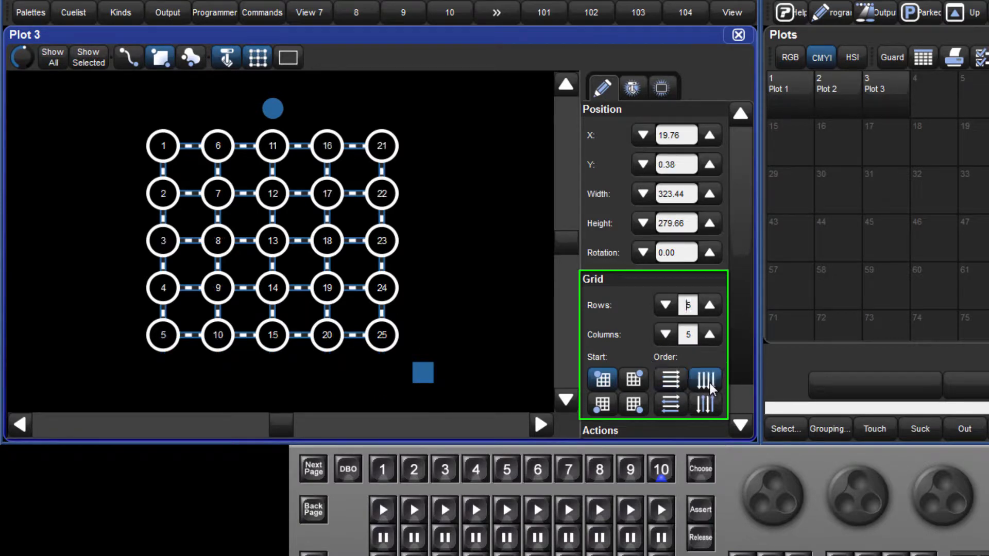
pyautogui.click(675, 382)
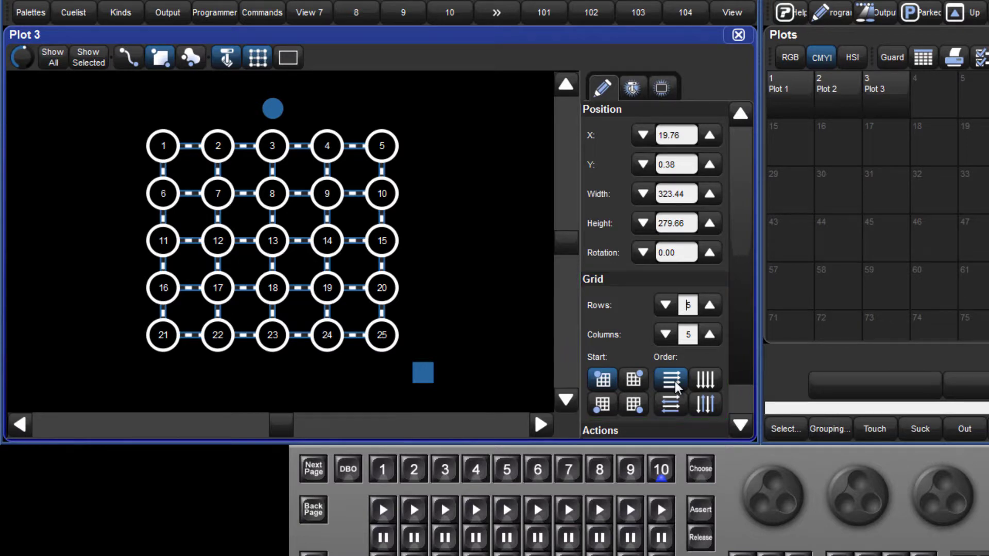
pyautogui.click(258, 61)
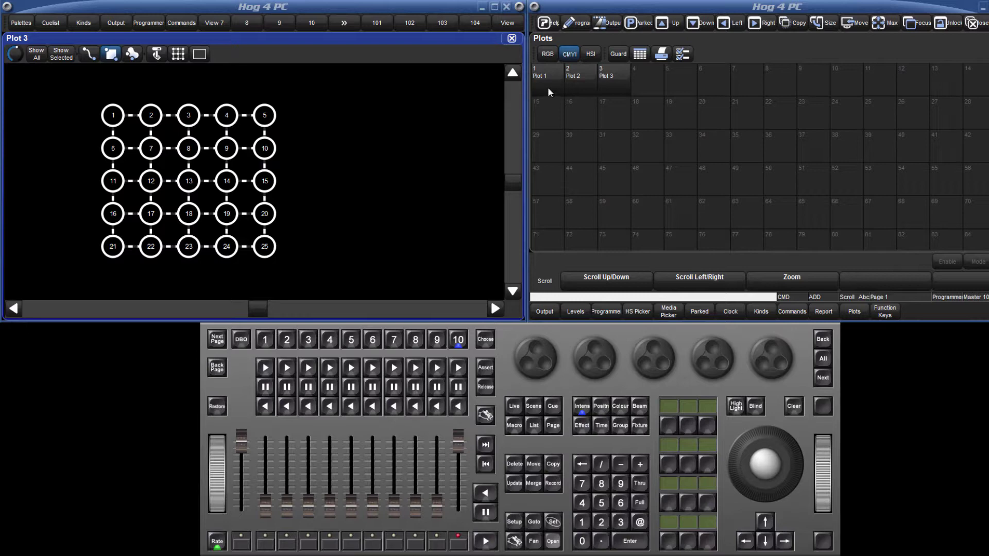
# - Open Plot 1 from the Plots window and bring up the Programmer window
pyautogui.click(548, 88)
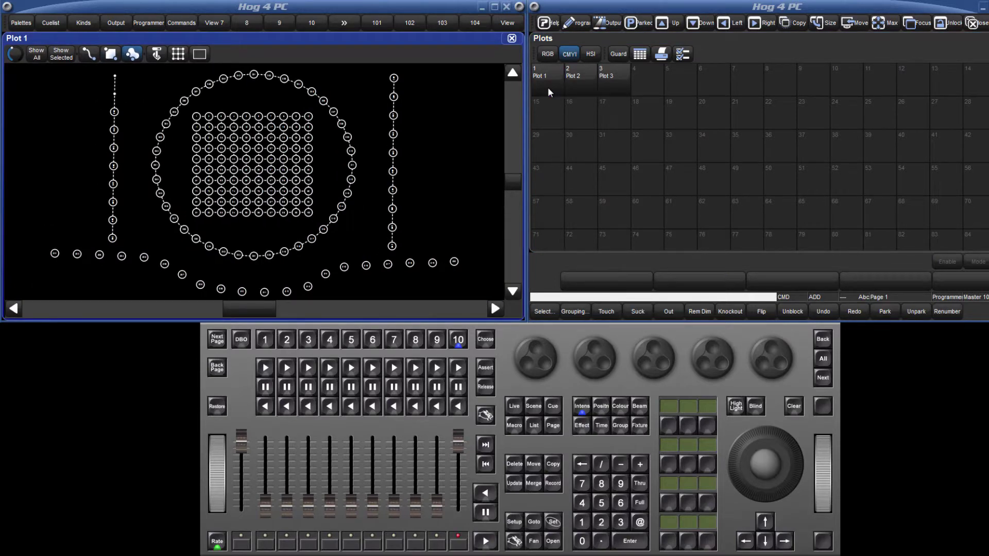
pyautogui.click(570, 24)
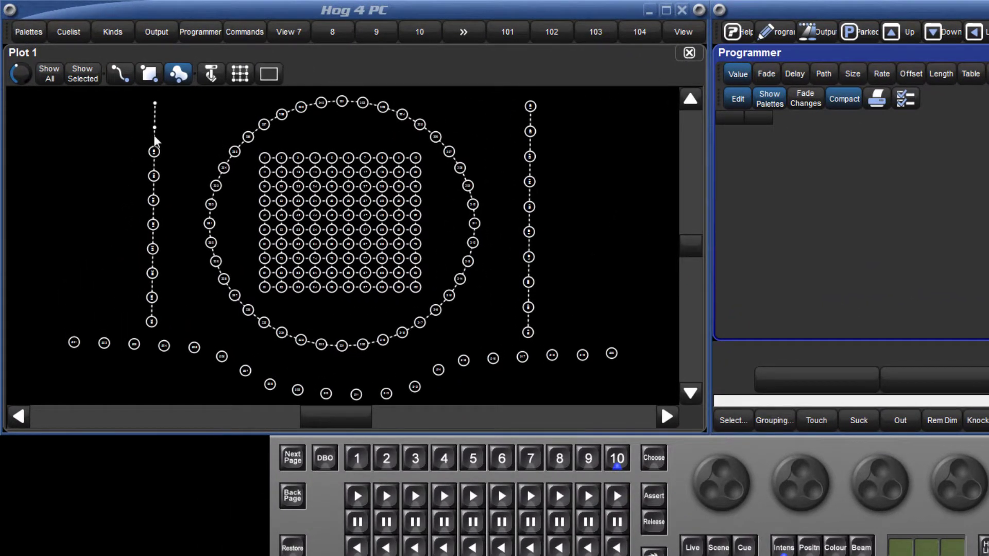
# - Try path selection and then rectangle selection across the Plot 1 fixtures
pyautogui.click(122, 77)
pyautogui.moveTo(250, 146); pyautogui.dragTo(426, 289)
pyautogui.press('Escape')
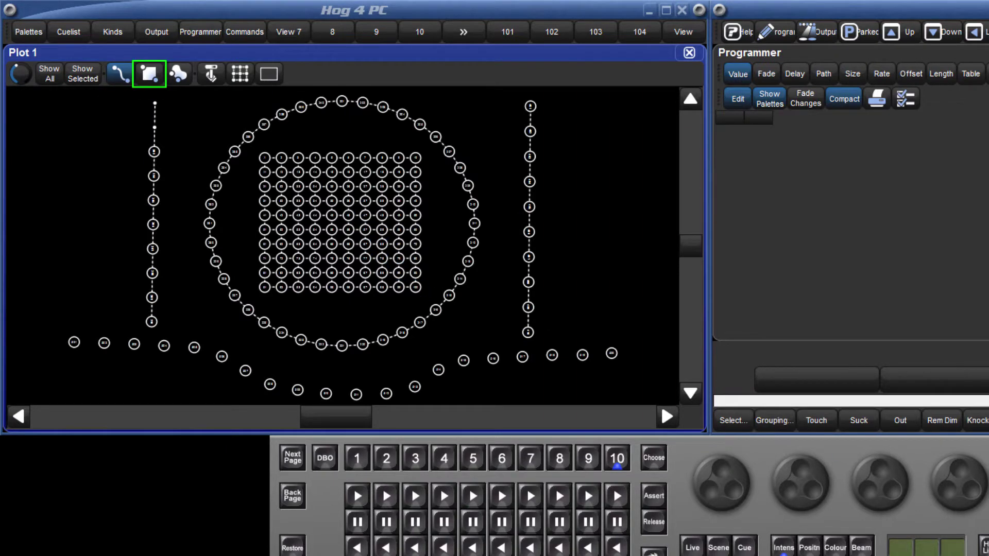
pyautogui.click(144, 73)
pyautogui.moveTo(133, 92)
pyautogui.mouseDown()
pyautogui.moveTo(125, 342)
pyautogui.moveTo(172, 393)
pyautogui.moveTo(451, 405)
pyautogui.moveTo(612, 394)
pyautogui.mouseUp()
# - Clear the selection and lasso the ring and grid fixtures into the Programmer
pyautogui.click(984, 545)
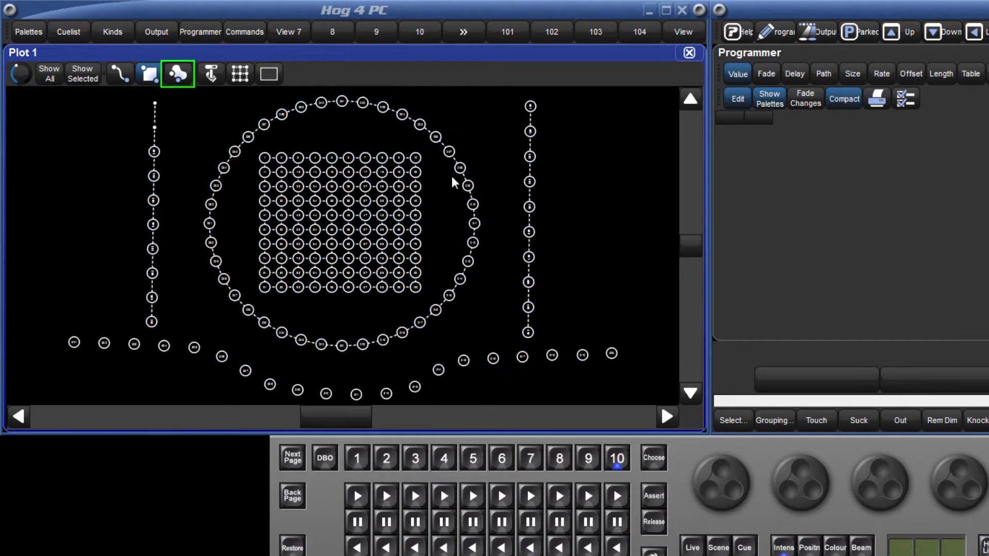
pyautogui.click(177, 77)
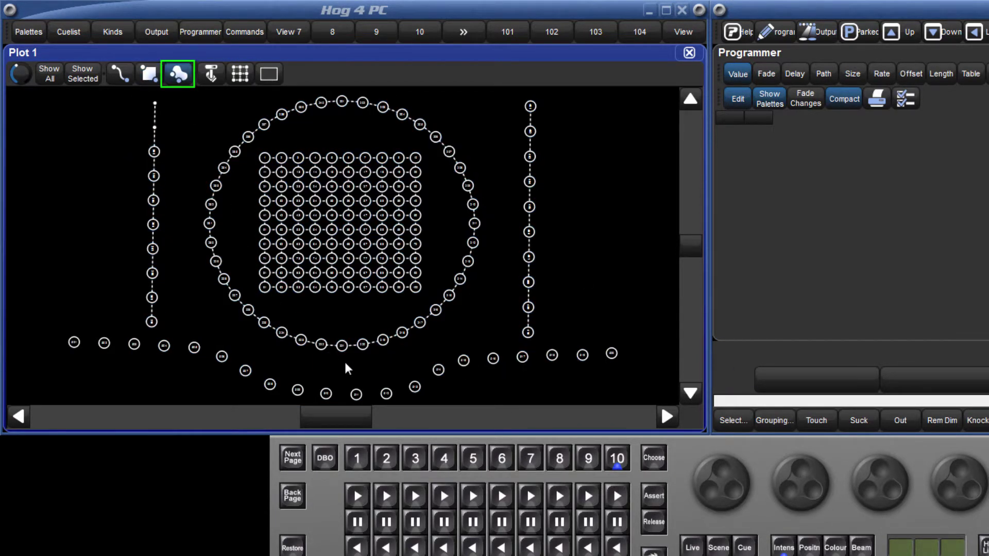
pyautogui.moveTo(345, 364)
pyautogui.mouseDown()
pyautogui.moveTo(281, 359)
pyautogui.moveTo(189, 296)
pyautogui.moveTo(177, 172)
pyautogui.moveTo(210, 100)
pyautogui.moveTo(335, 69)
pyautogui.moveTo(446, 111)
pyautogui.moveTo(497, 203)
pyautogui.moveTo(508, 289)
pyautogui.moveTo(497, 347)
pyautogui.moveTo(510, 357)
pyautogui.mouseUp()
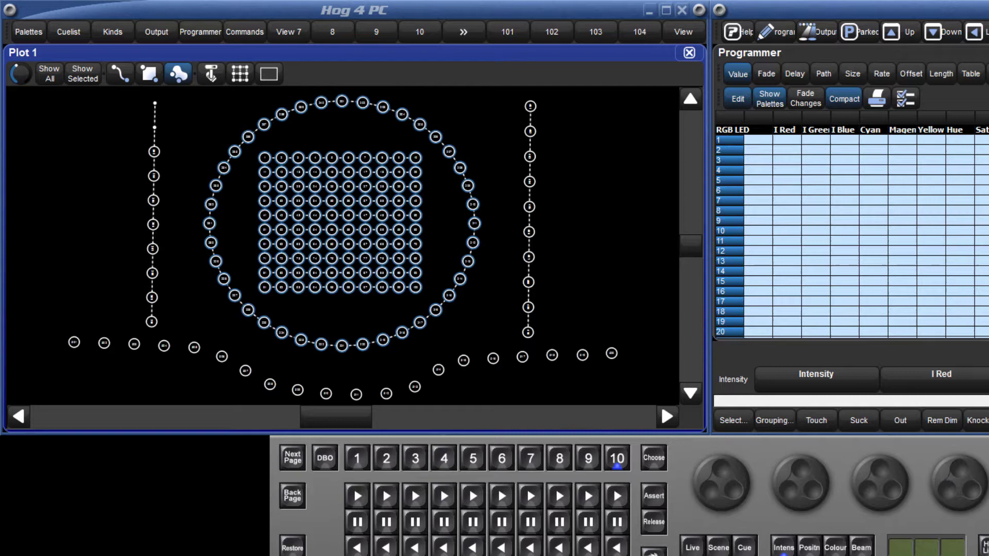
# - Zoom in, lasso grid fixtures 63–100 and set them to full intensity
pyautogui.click(986, 538)
pyautogui.scroll(3, 312, 283)
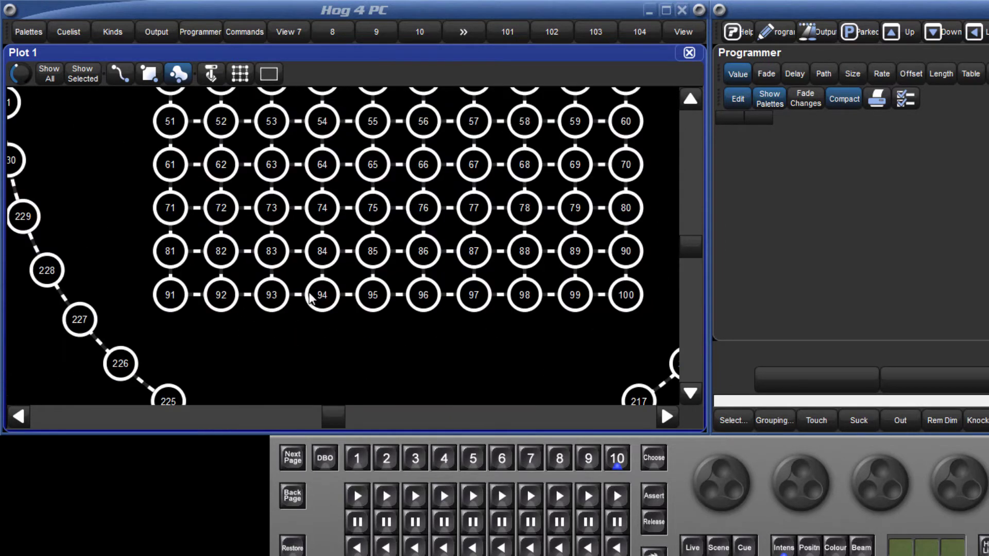
pyautogui.moveTo(210, 360)
pyautogui.mouseDown()
pyautogui.moveTo(106, 296)
pyautogui.moveTo(99, 246)
pyautogui.moveTo(126, 166)
pyautogui.mouseUp()
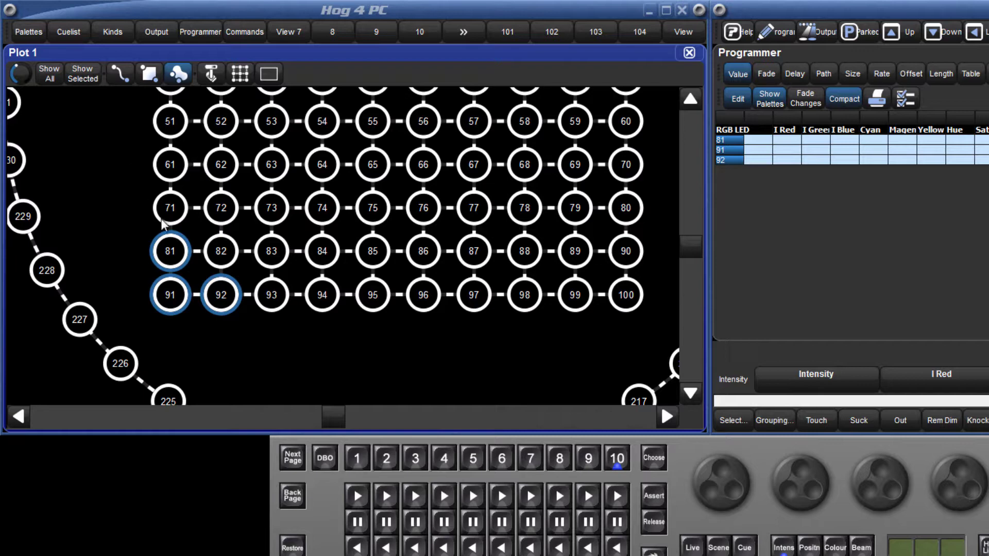
pyautogui.moveTo(406, 333)
pyautogui.mouseDown()
pyautogui.moveTo(148, 309)
pyautogui.moveTo(150, 175)
pyautogui.moveTo(417, 146)
pyautogui.moveTo(593, 154)
pyautogui.moveTo(665, 324)
pyautogui.mouseUp()
pyautogui.press('f')
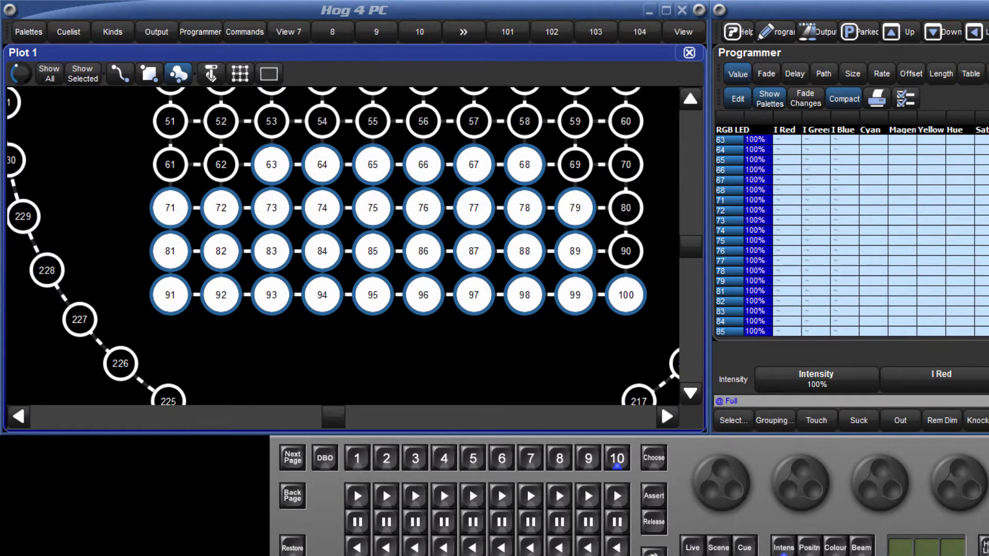
# - Set fixtures 54–57 to full, then raise Magenta to 100% on the whole block
pyautogui.click(334, 123)
pyautogui.click(386, 119)
pyautogui.click(425, 119)
pyautogui.click(472, 119)
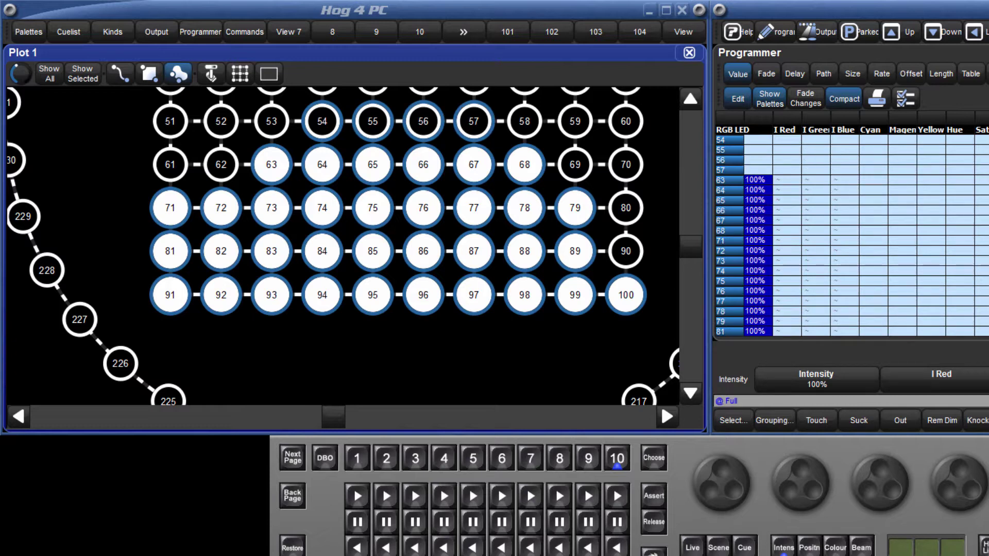
pyautogui.press('Return')
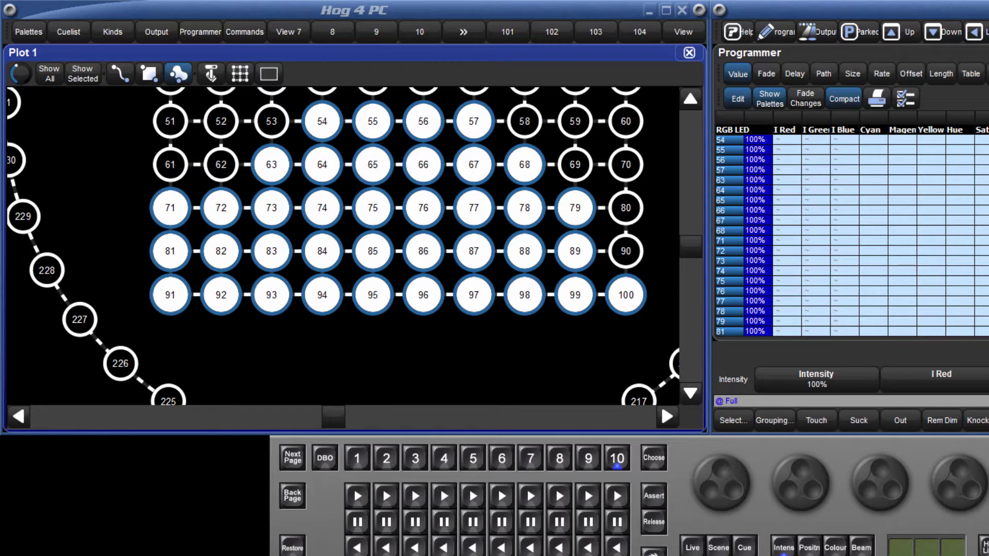
pyautogui.hotkey('alt', 'c')
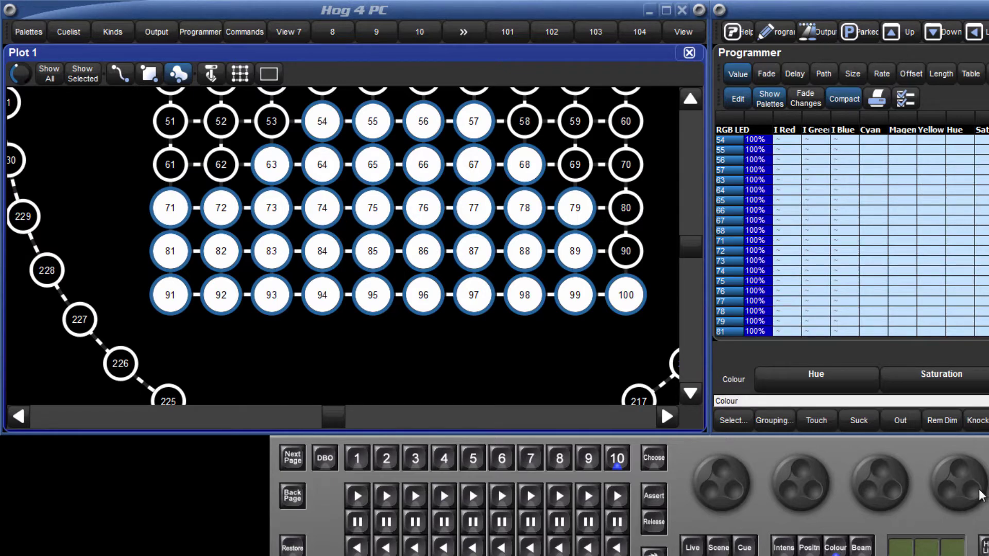
pyautogui.moveTo(969, 485); pyautogui.dragTo(979, 493)
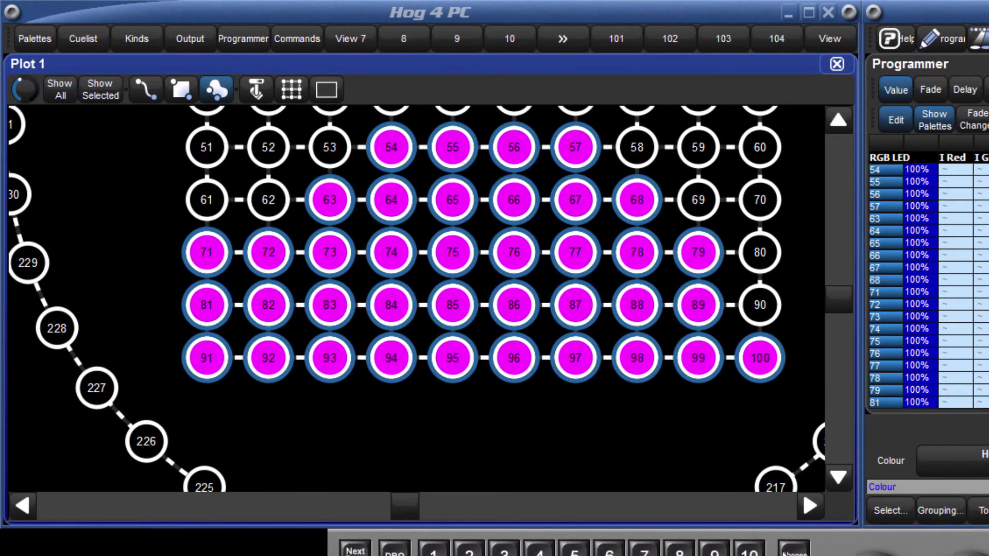
# - Fit all fixtures, zoom to the selection and back out, then enlarge the Programmer
pyautogui.click(61, 88)
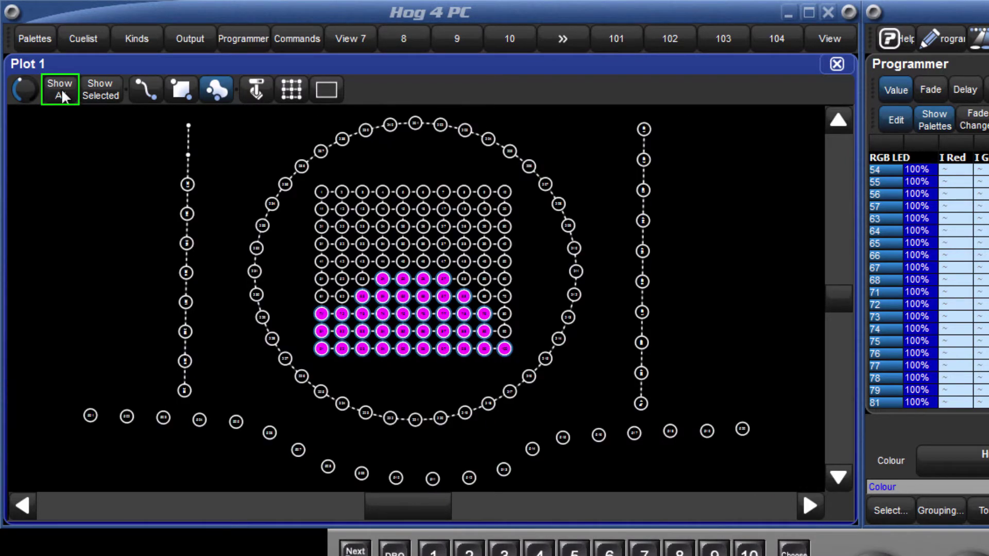
pyautogui.click(102, 92)
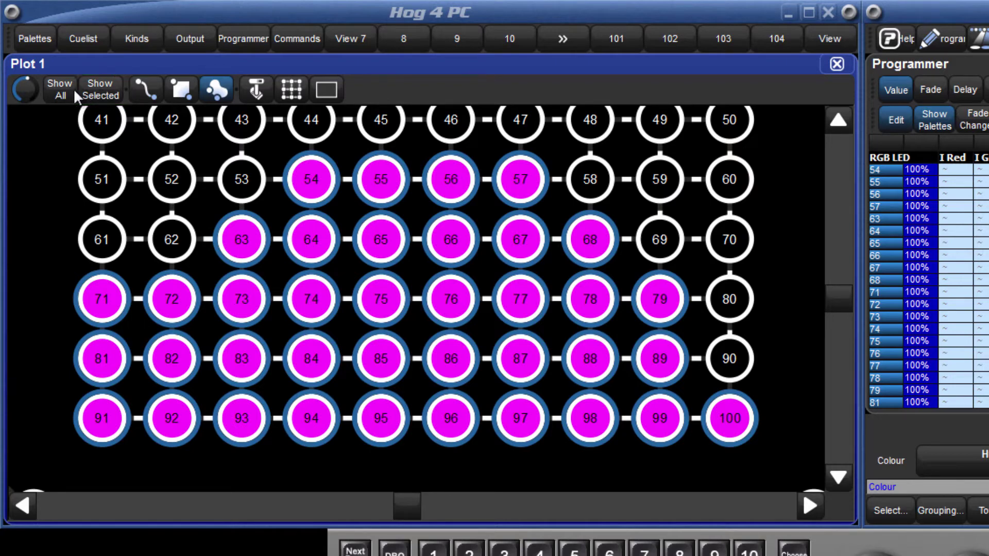
pyautogui.moveTo(27, 85); pyautogui.dragTo(32, 169)
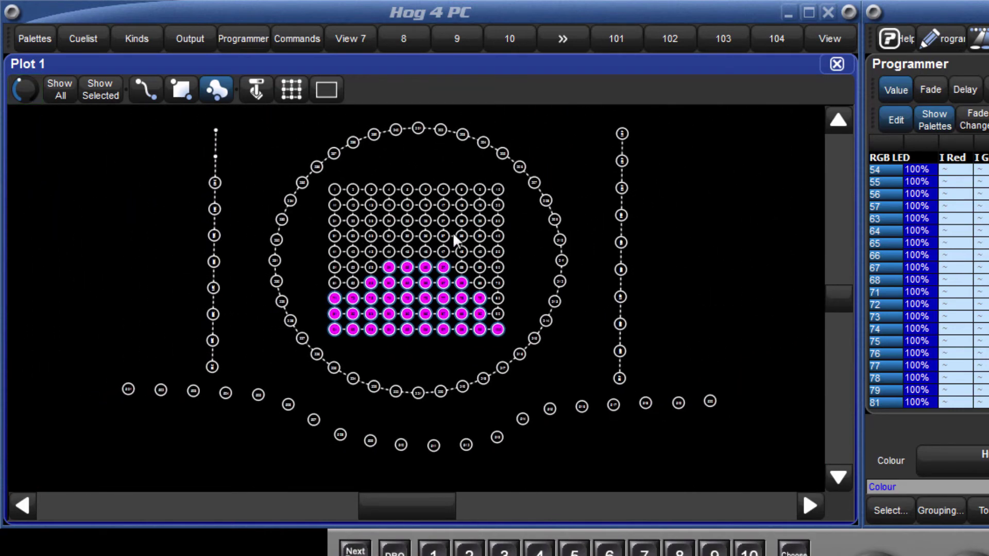
pyautogui.scroll(3, 490, 192)
pyautogui.scroll(3, 490, 195)
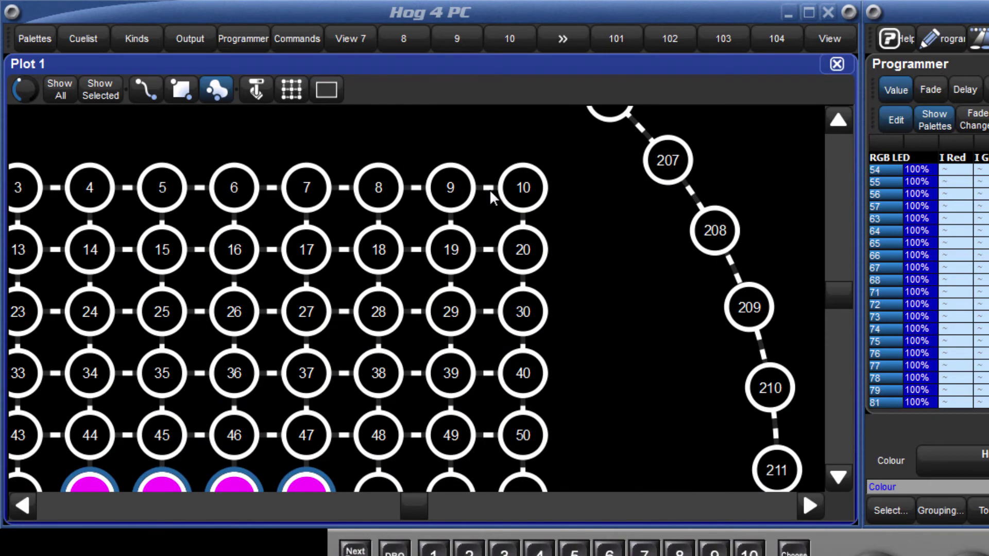